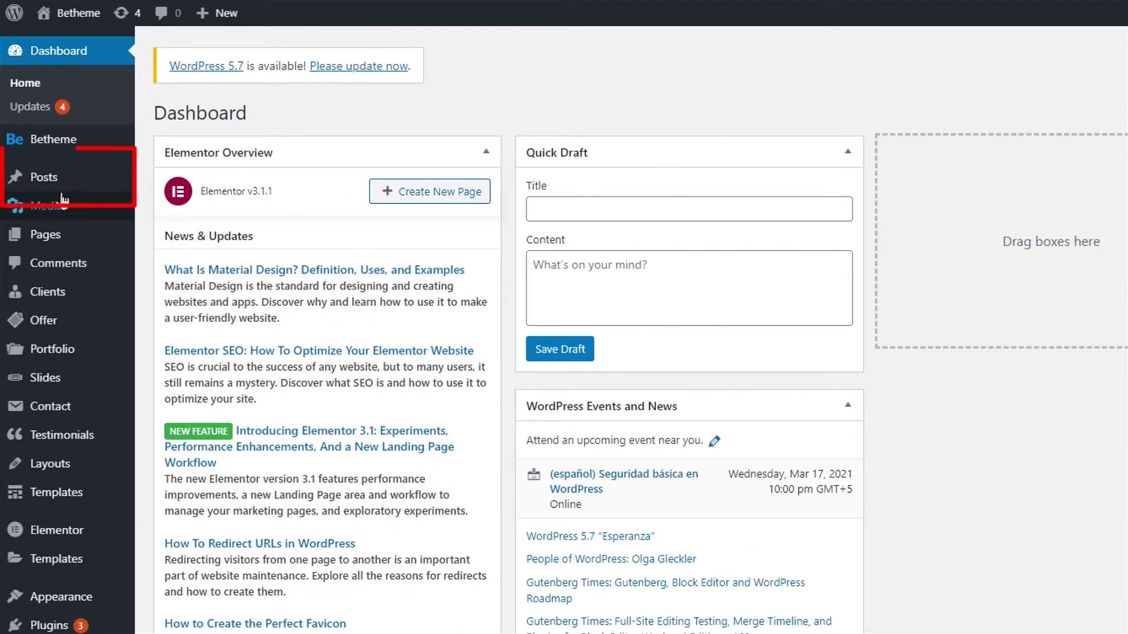
Step: Open the All Posts list and start a new blank post
mouse_move(59, 188)
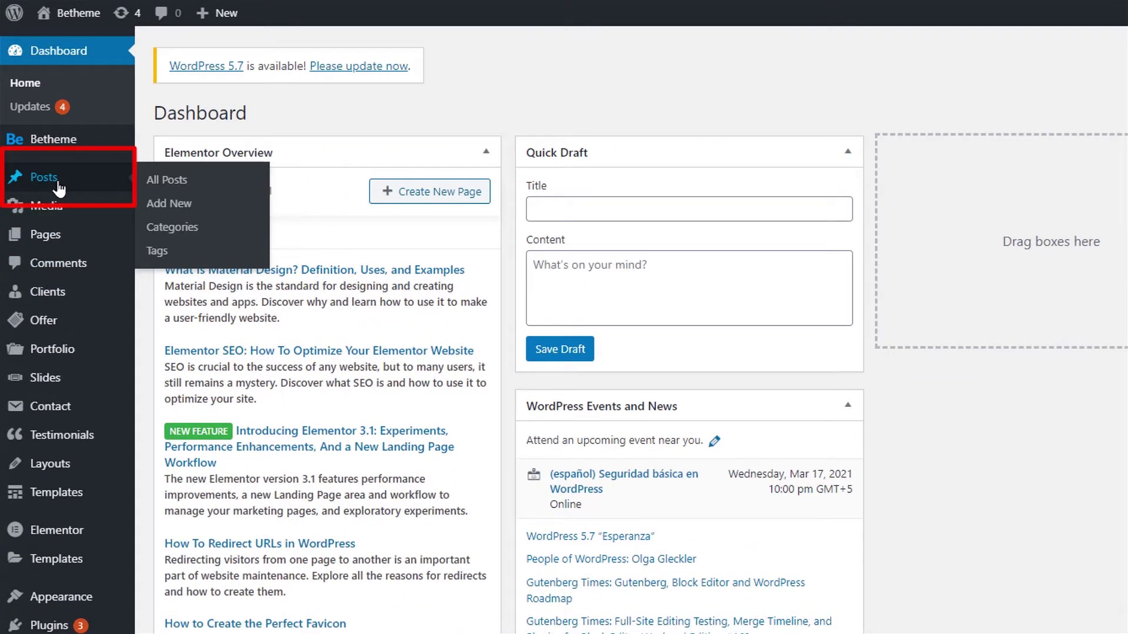
left_click(58, 188)
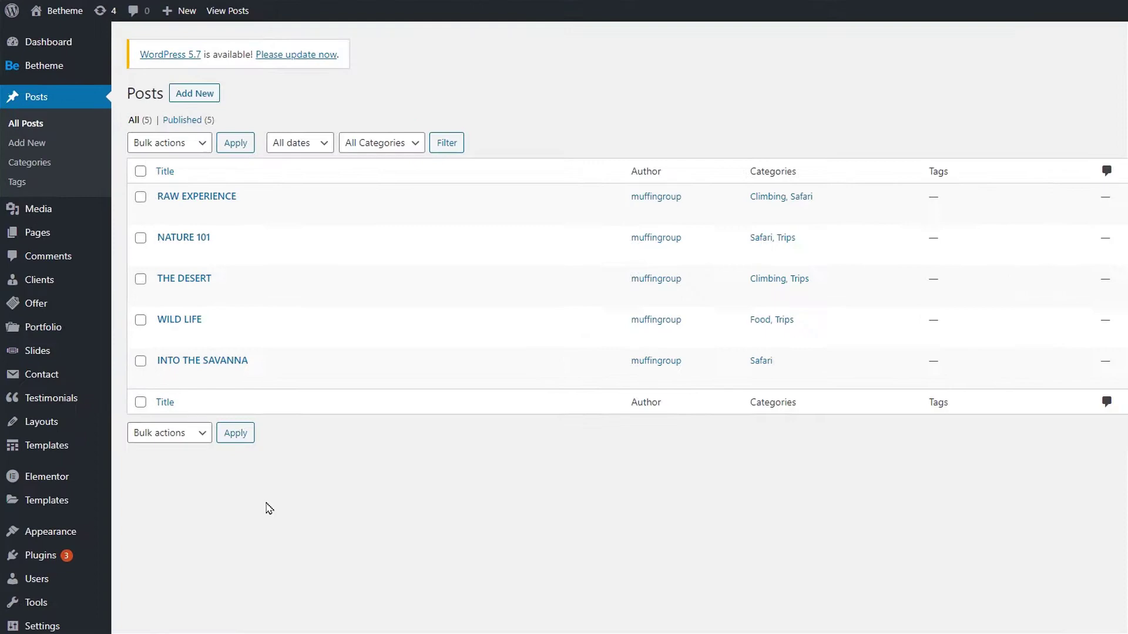
left_click(223, 115)
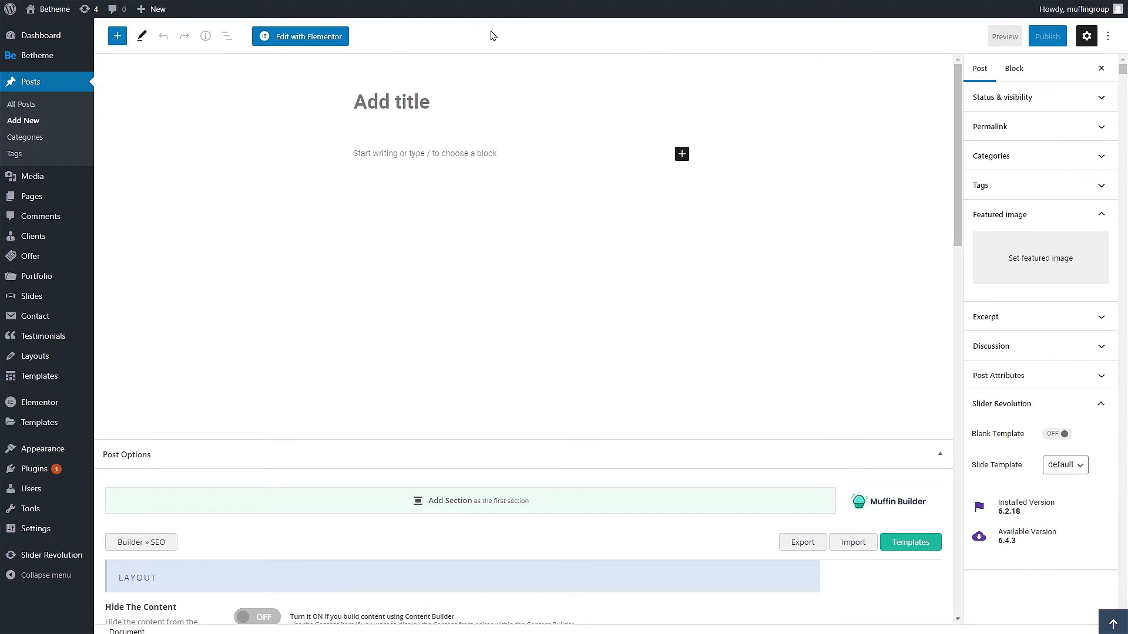
Step: Title the new post ELEPHANTS, then look over the block inserter and Post Options
type("ELEPHANTS")
key("Return")
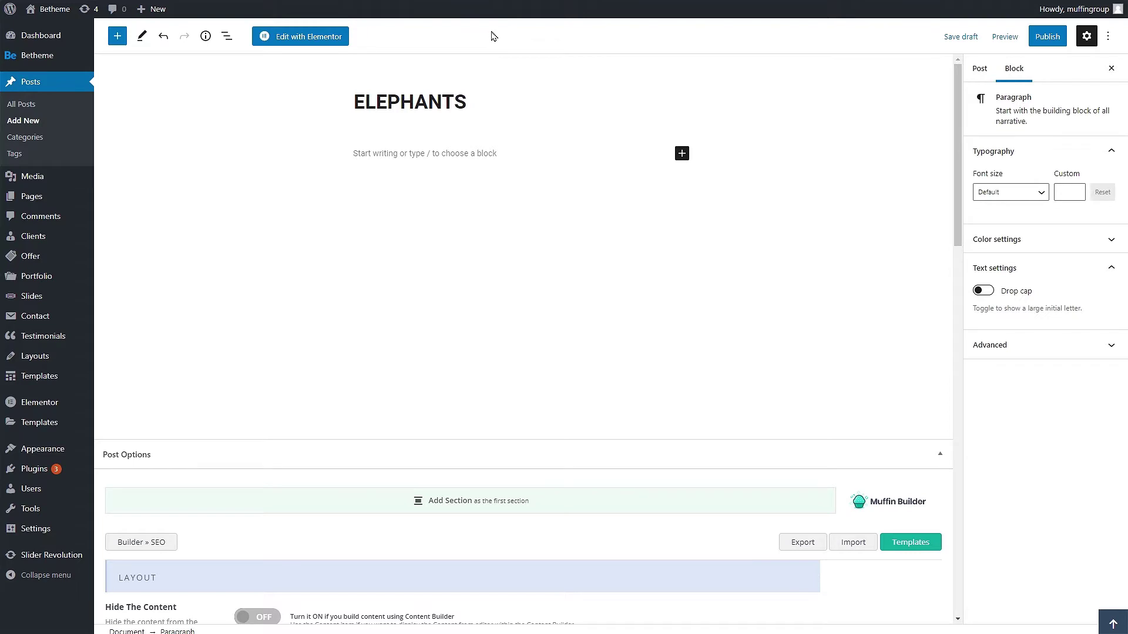
left_click(681, 153)
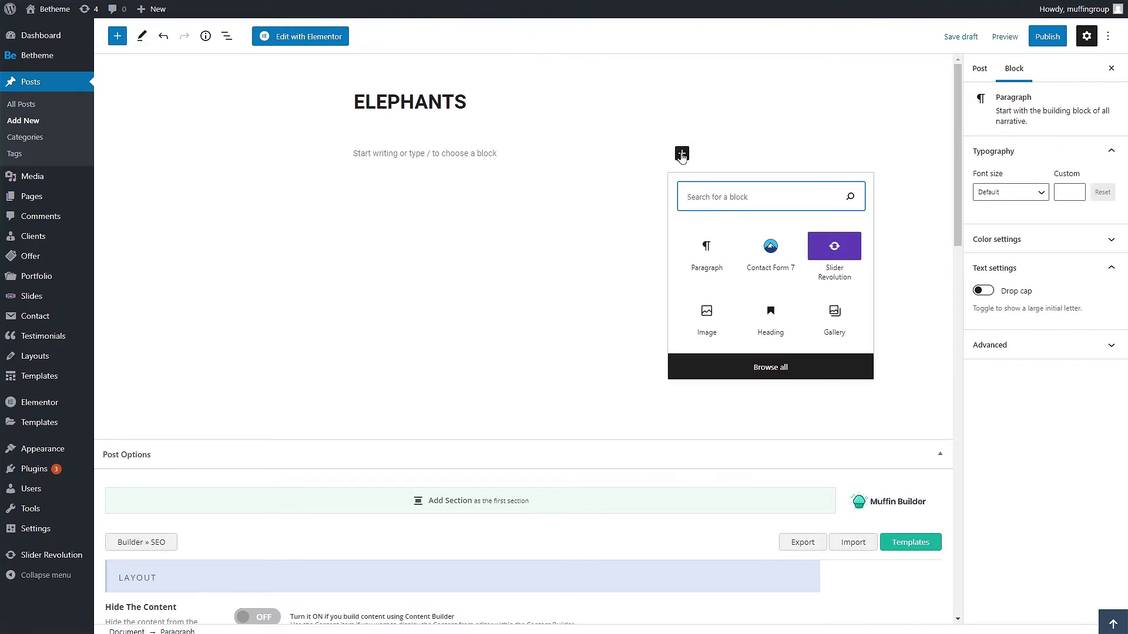
left_click(655, 152)
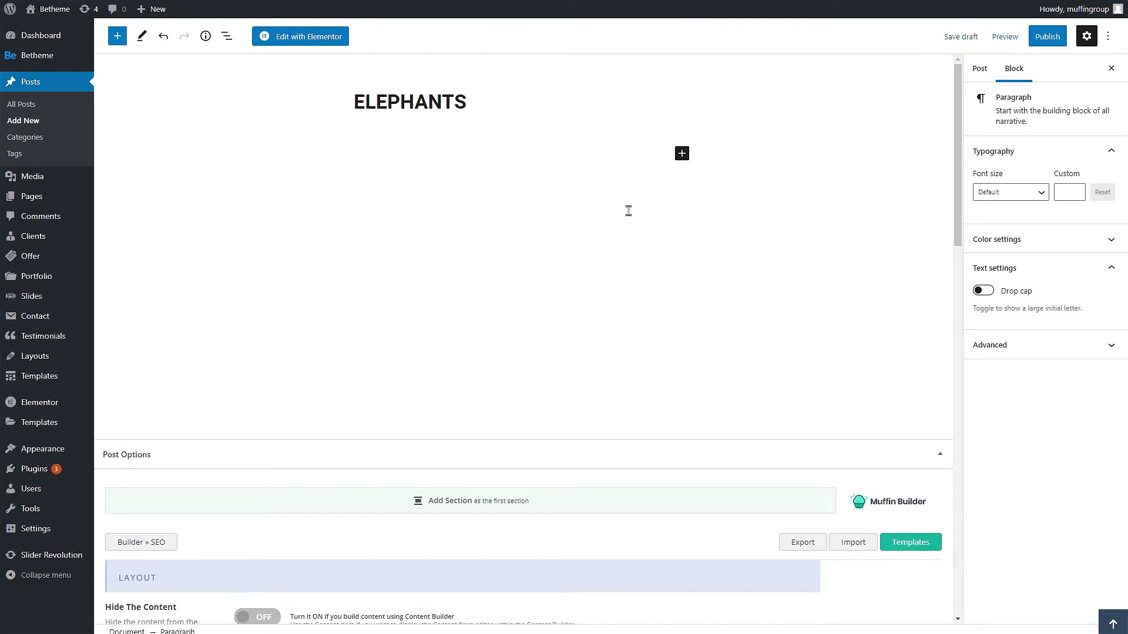
left_click(621, 388)
scroll(625, 394, "down", 10)
scroll(626, 394, "down", 7)
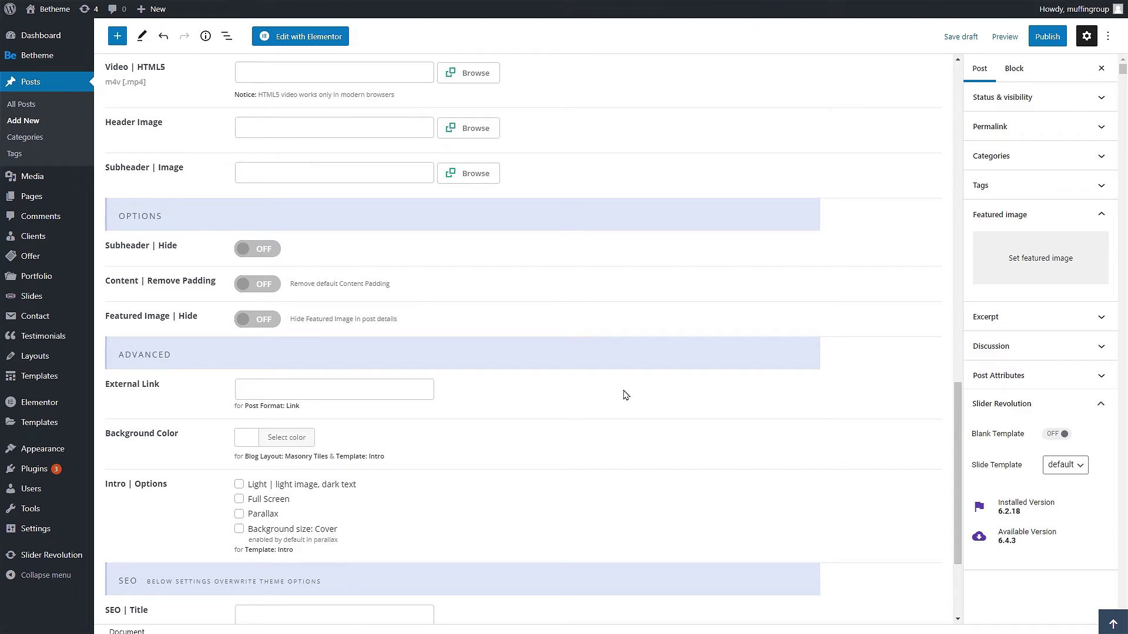
scroll(626, 395, "up", 15)
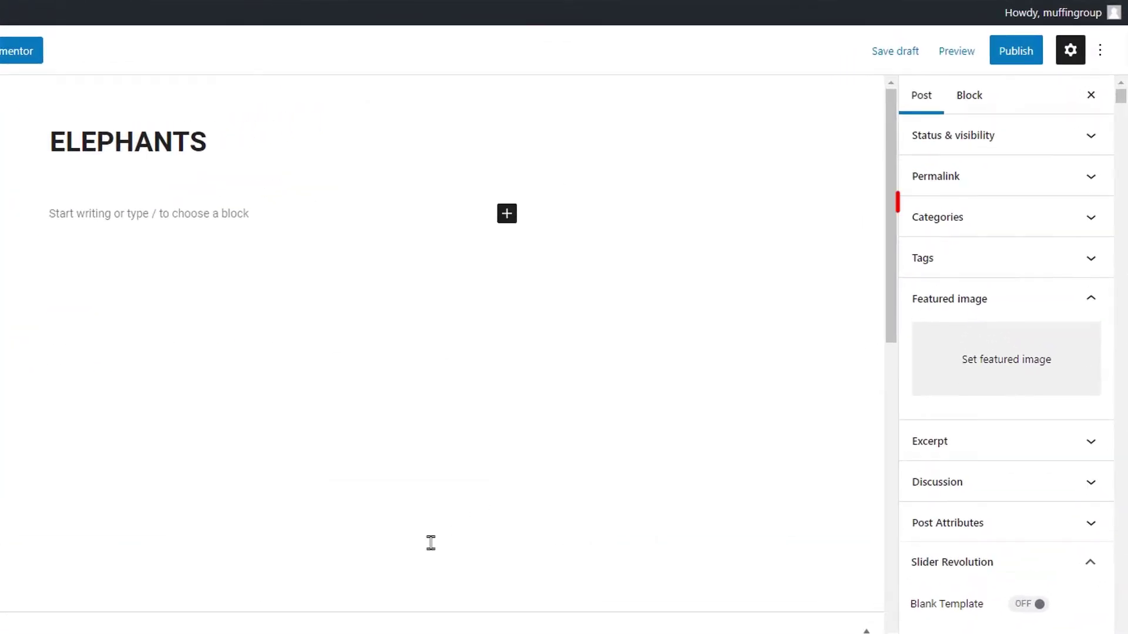
Step: Add a new 'Big Animals' category and tick it for the ELEPHANTS post
left_click(1091, 221)
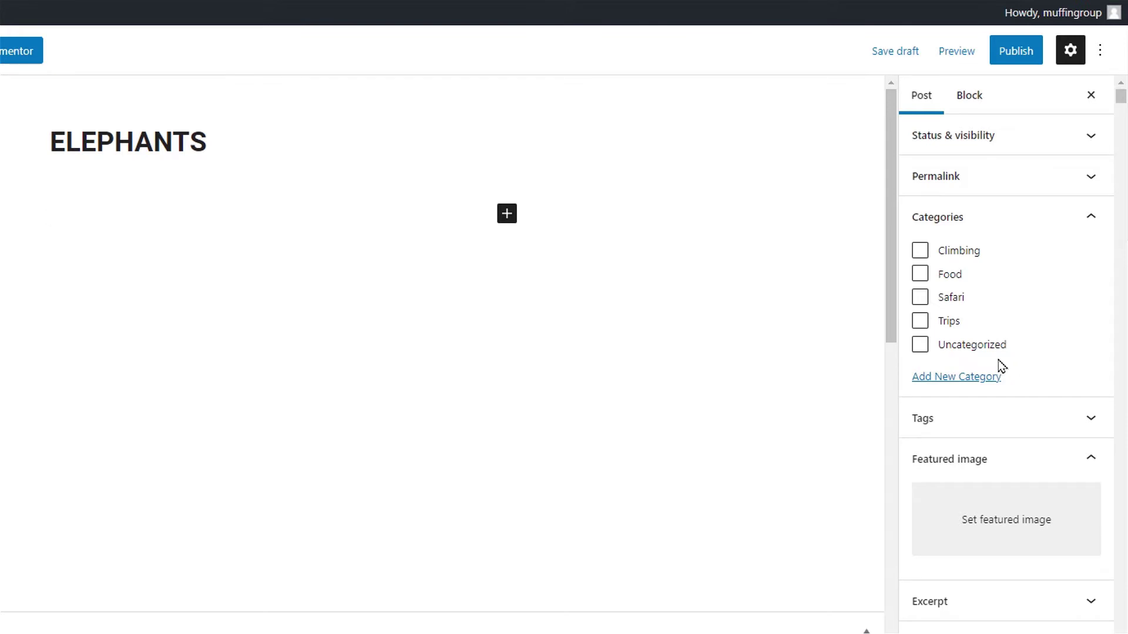
left_click(956, 378)
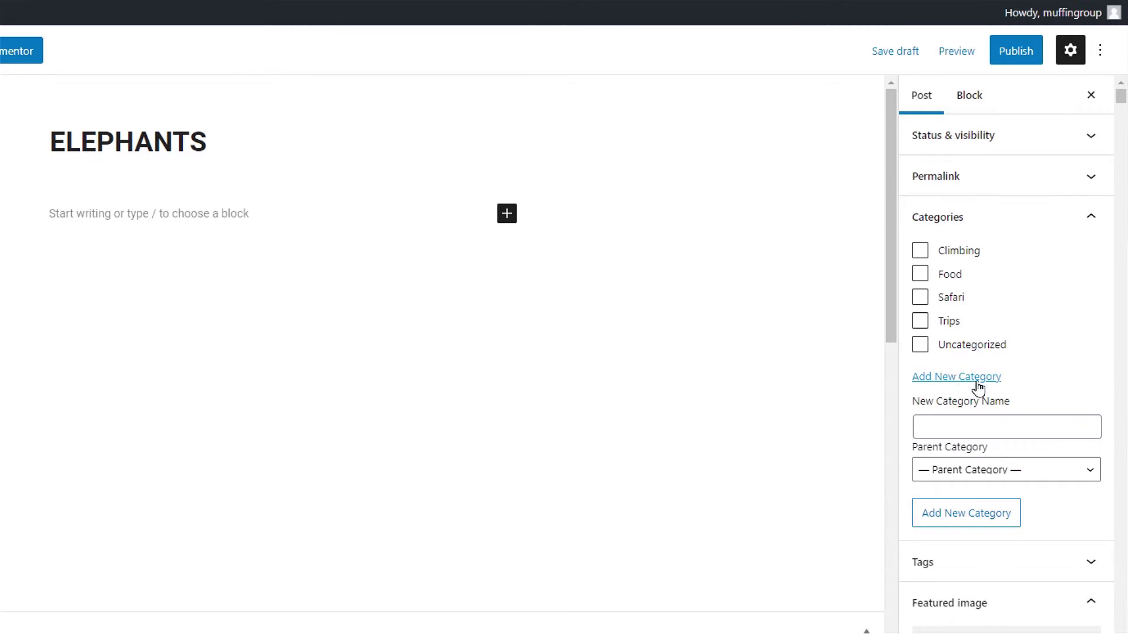
left_click(1042, 425)
type("Big Animals")
left_click(964, 517)
left_click(920, 250)
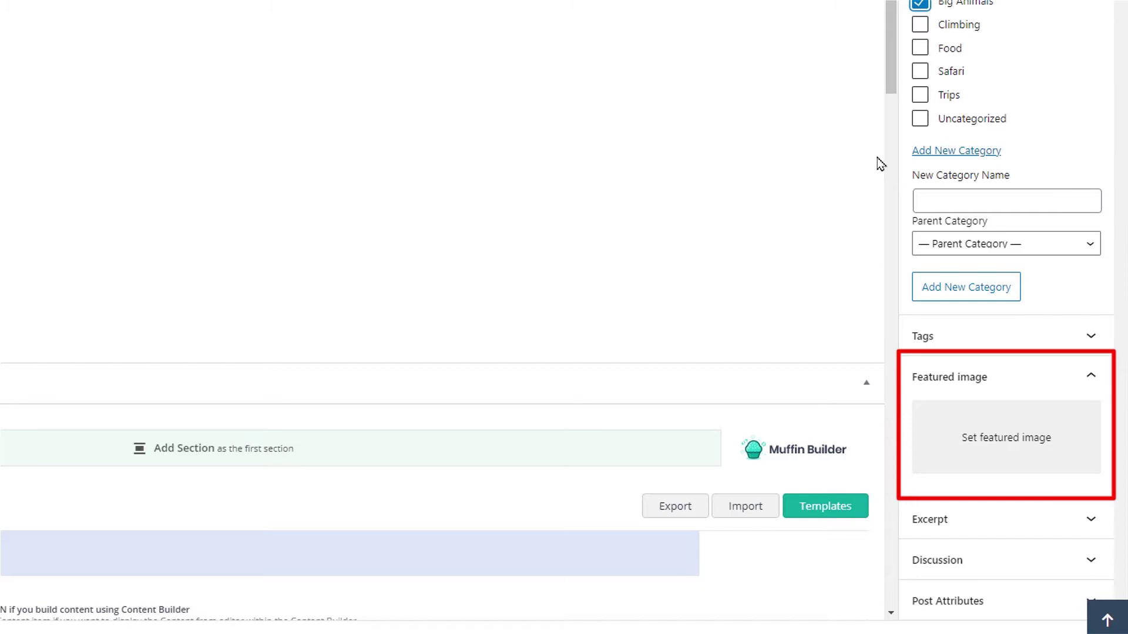
Step: Set the elephant photo as the featured image and publish ELEPHANTS
left_click(981, 446)
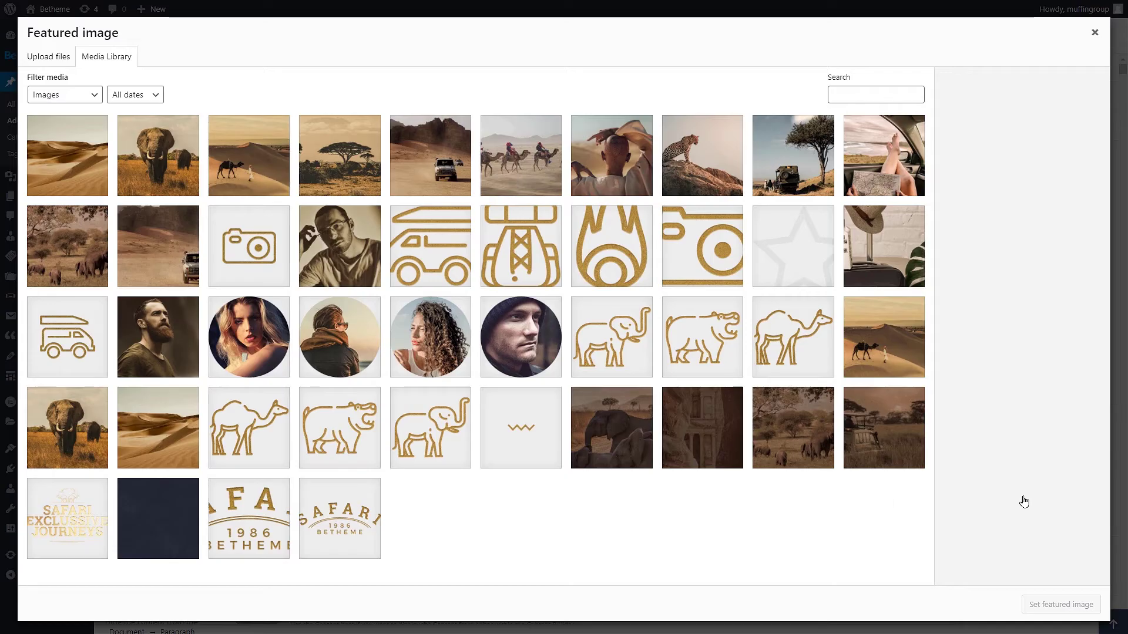
left_click(169, 157)
left_click(1045, 605)
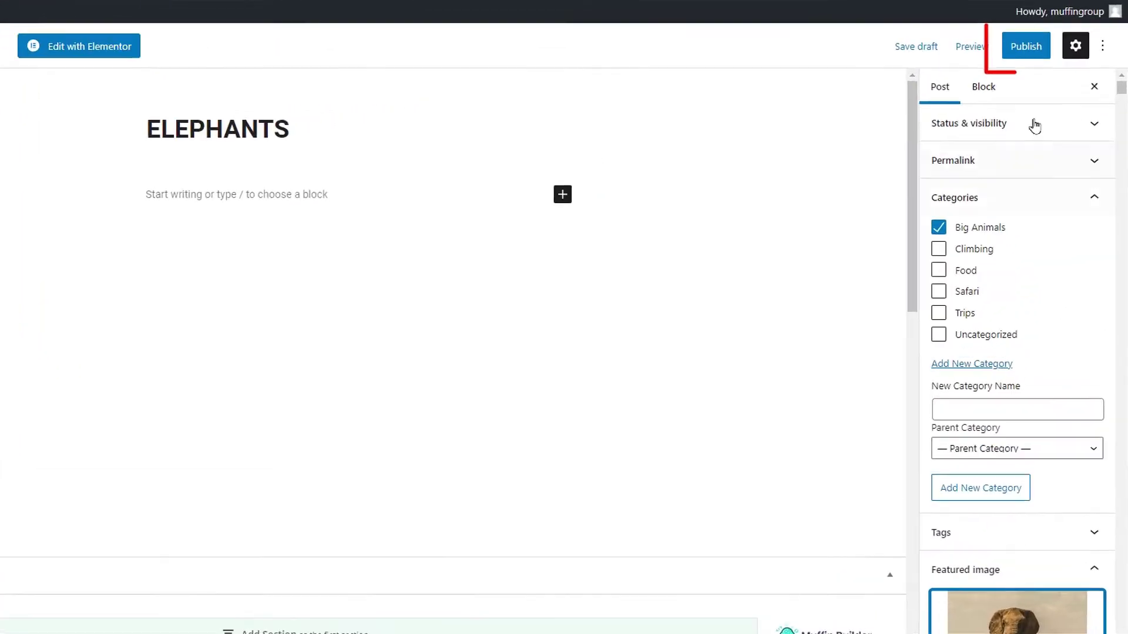
left_click(1027, 48)
left_click(996, 50)
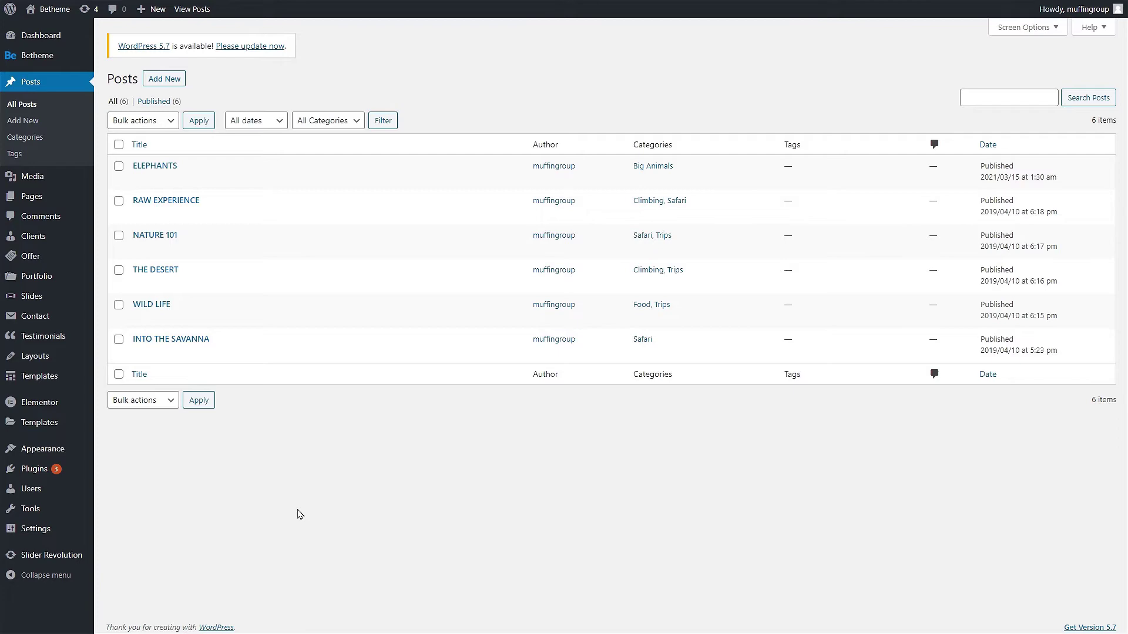
Step: Open the HOME page in Muffin Builder and scroll down to the empty row
mouse_move(37, 200)
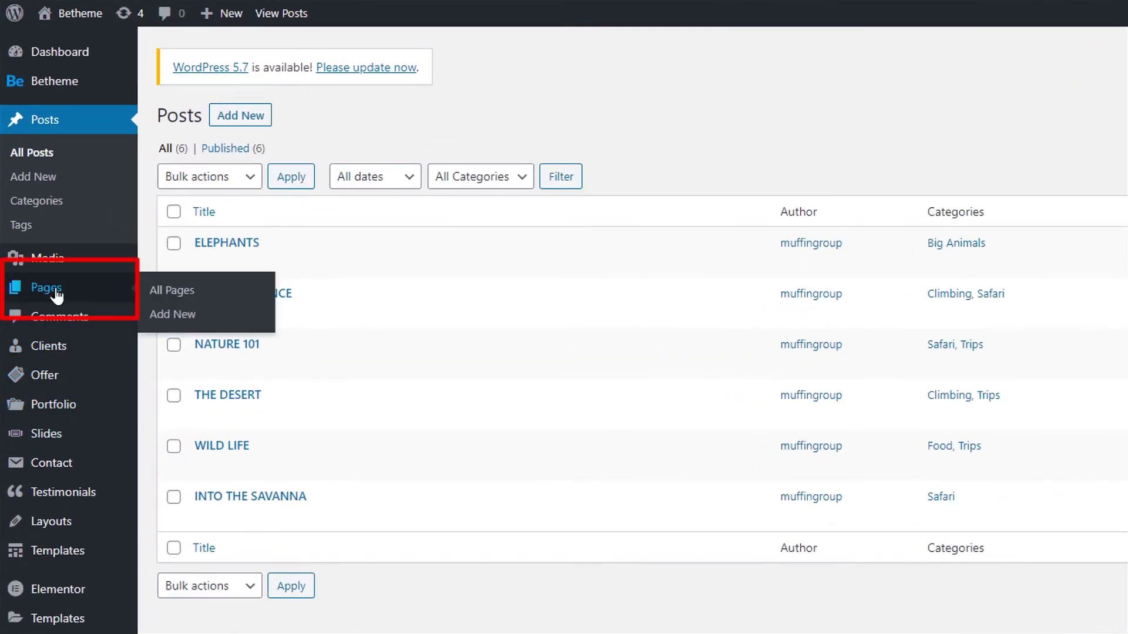
left_click(57, 295)
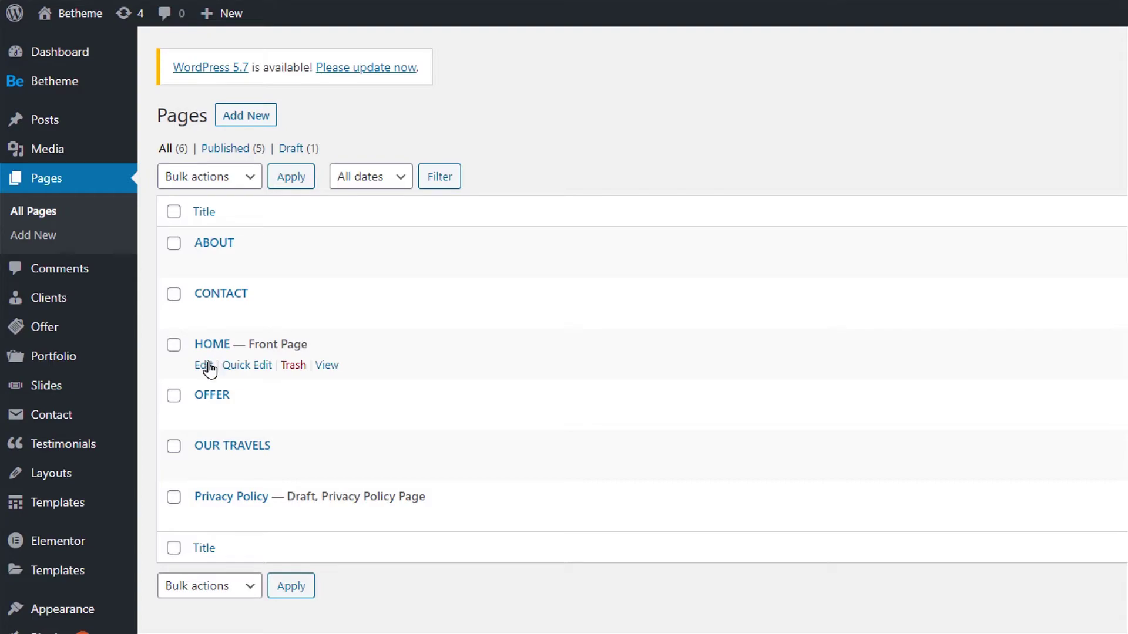
left_click(205, 366)
scroll(237, 366, "down", 10)
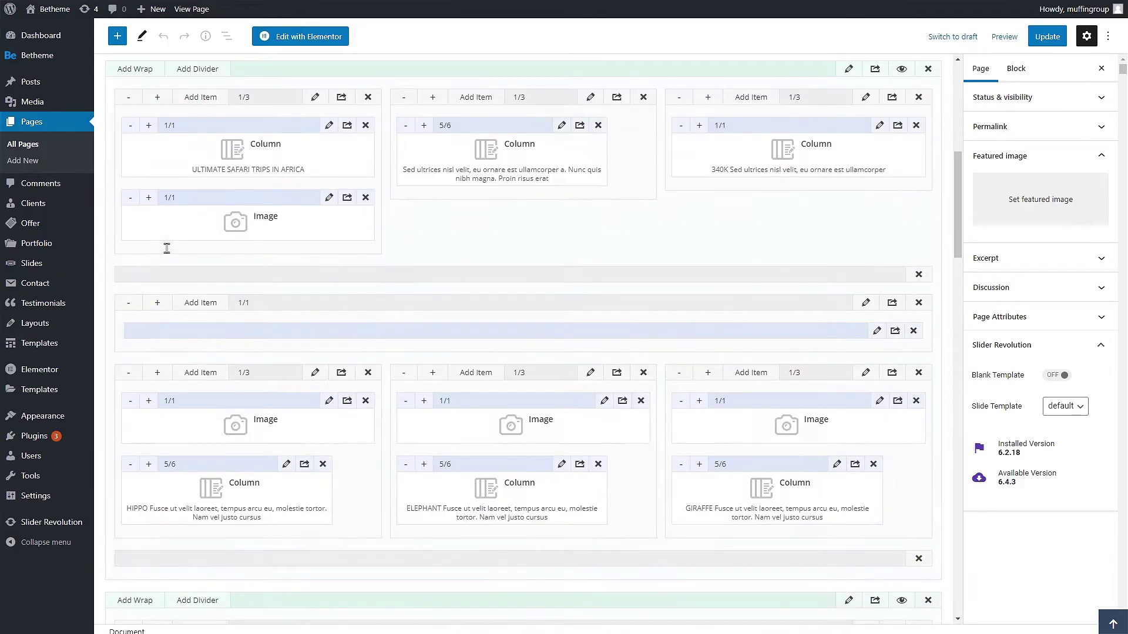
scroll(167, 253, "down", 4)
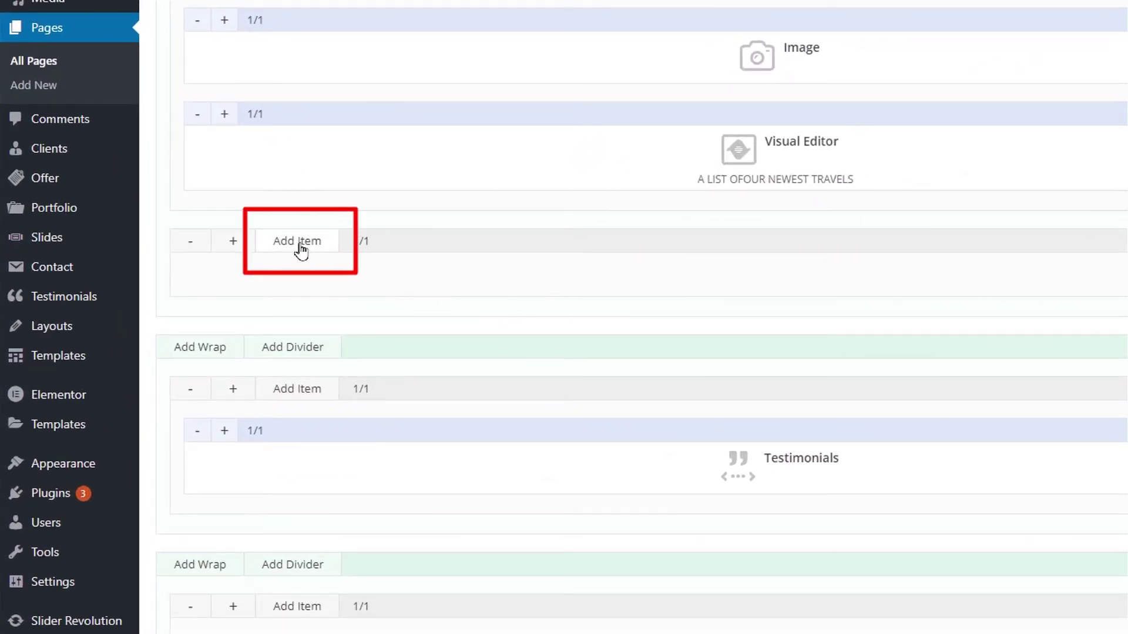
Step: Search the element list for 'blog' and insert a Blog Slider into the empty row
left_click(299, 246)
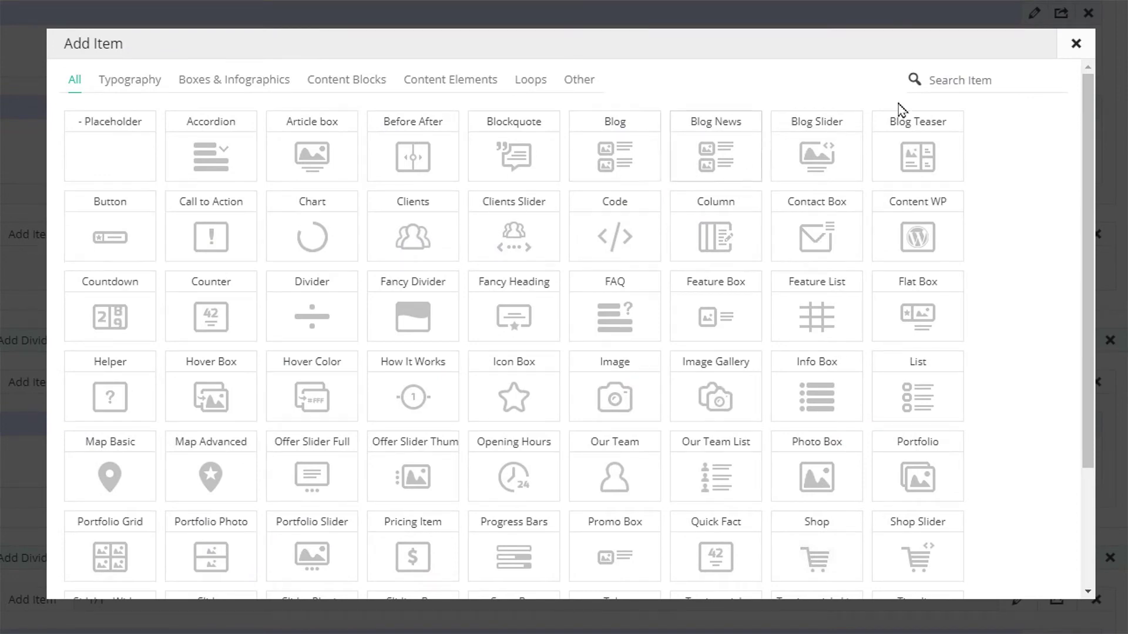
left_click(1028, 84)
type("blog")
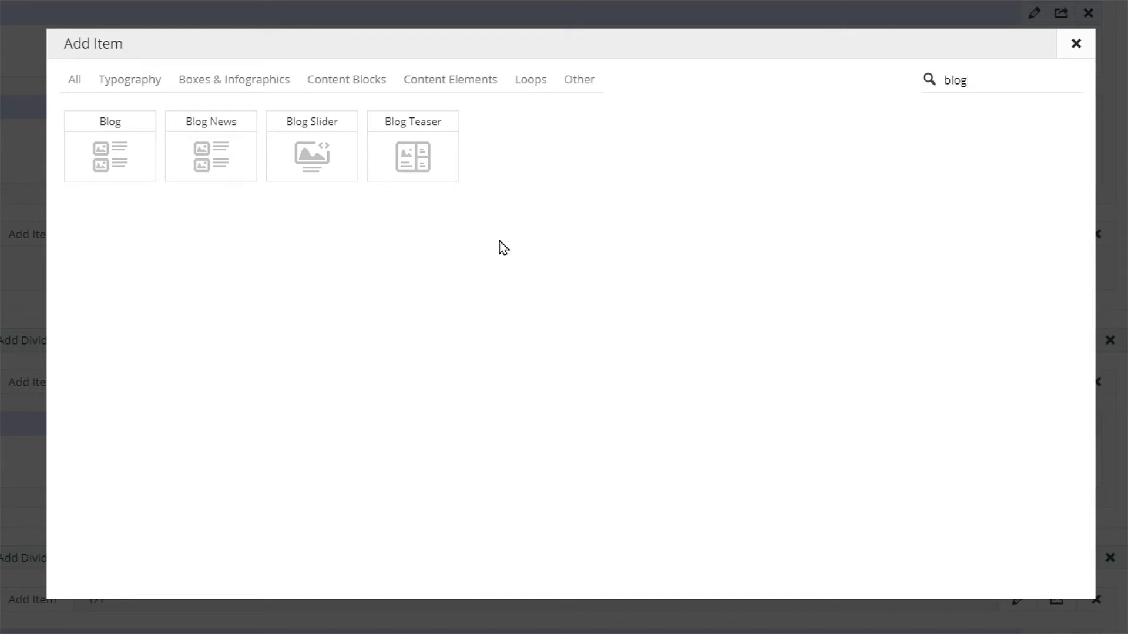
left_click(335, 165)
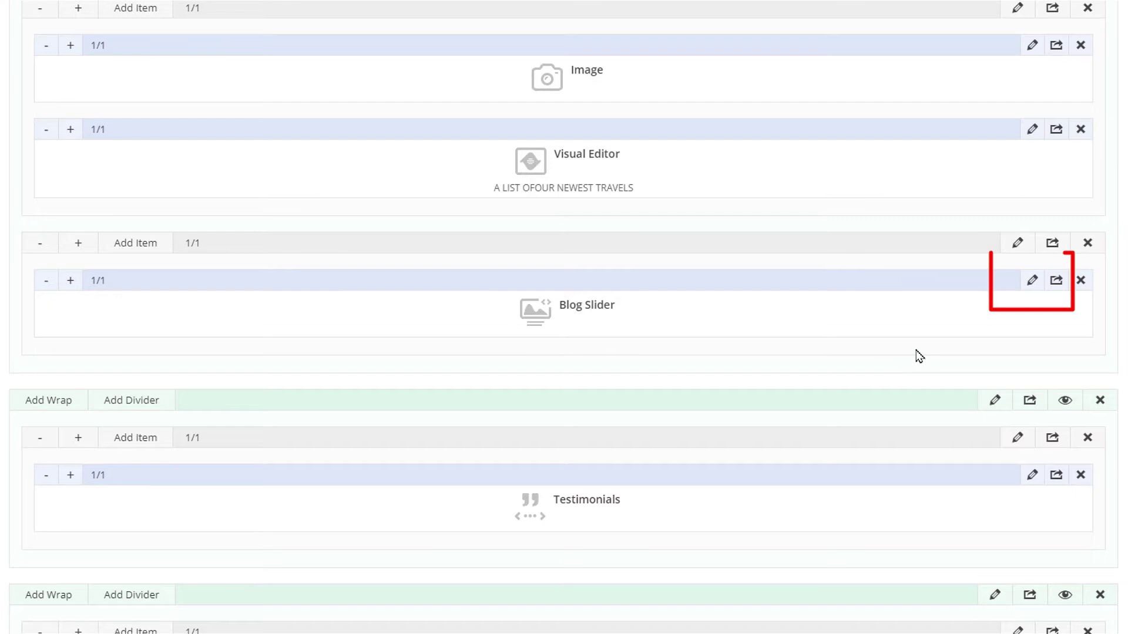
Step: Give the Blog Slider the title Trips and change its post count from 5 to 6
left_click(1033, 281)
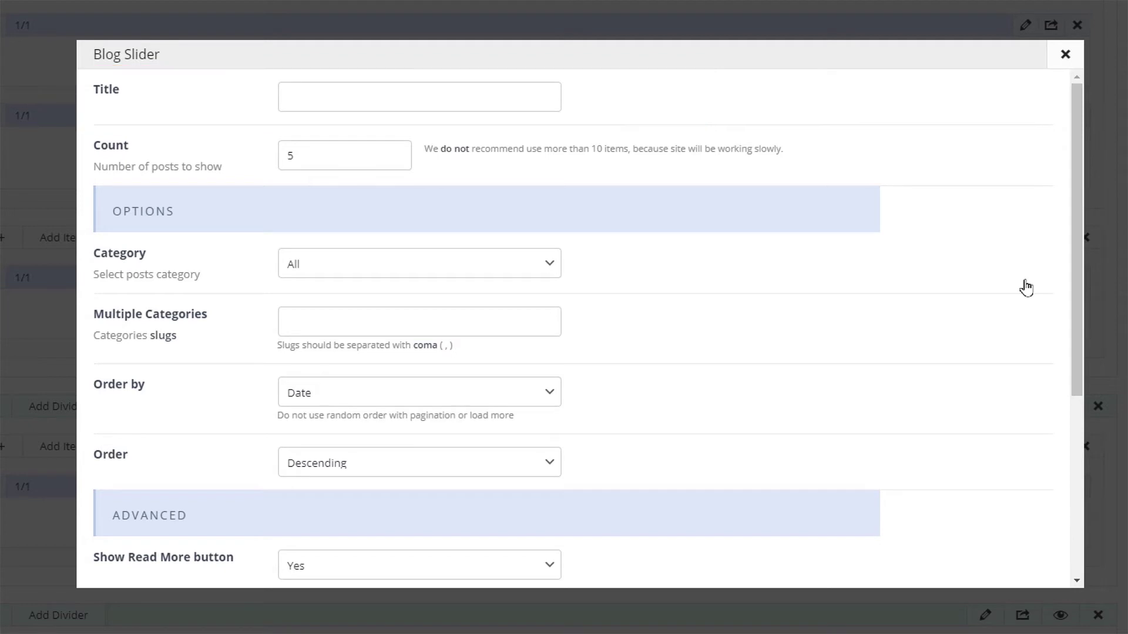
left_click(551, 97)
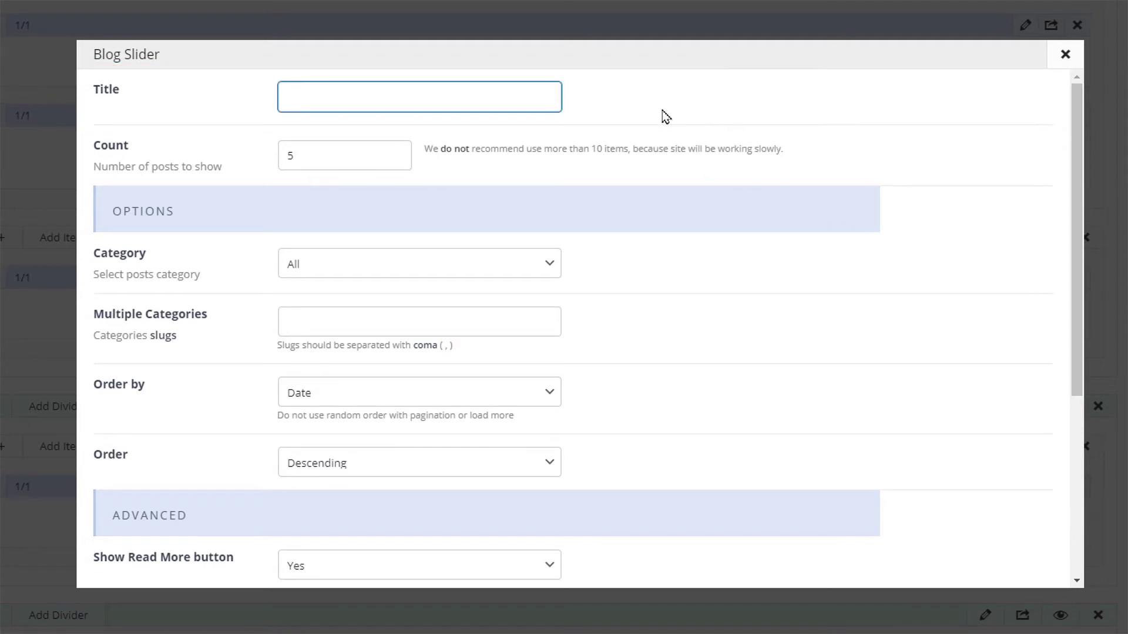
type("Trips")
left_click(664, 117)
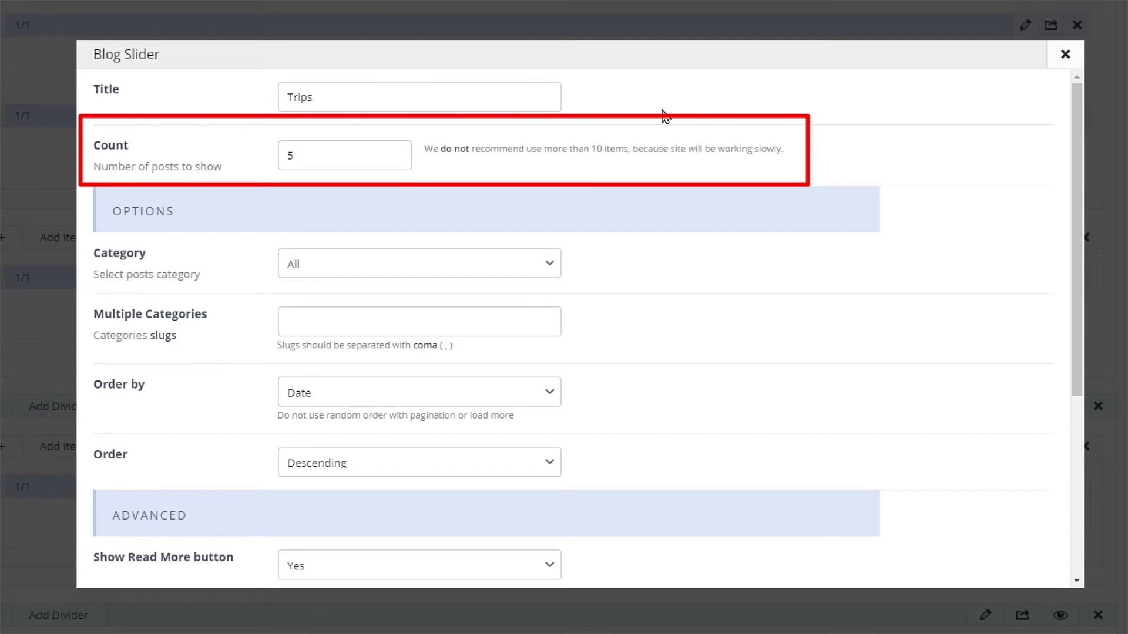
left_click(365, 158)
key("BackSpace")
type("6")
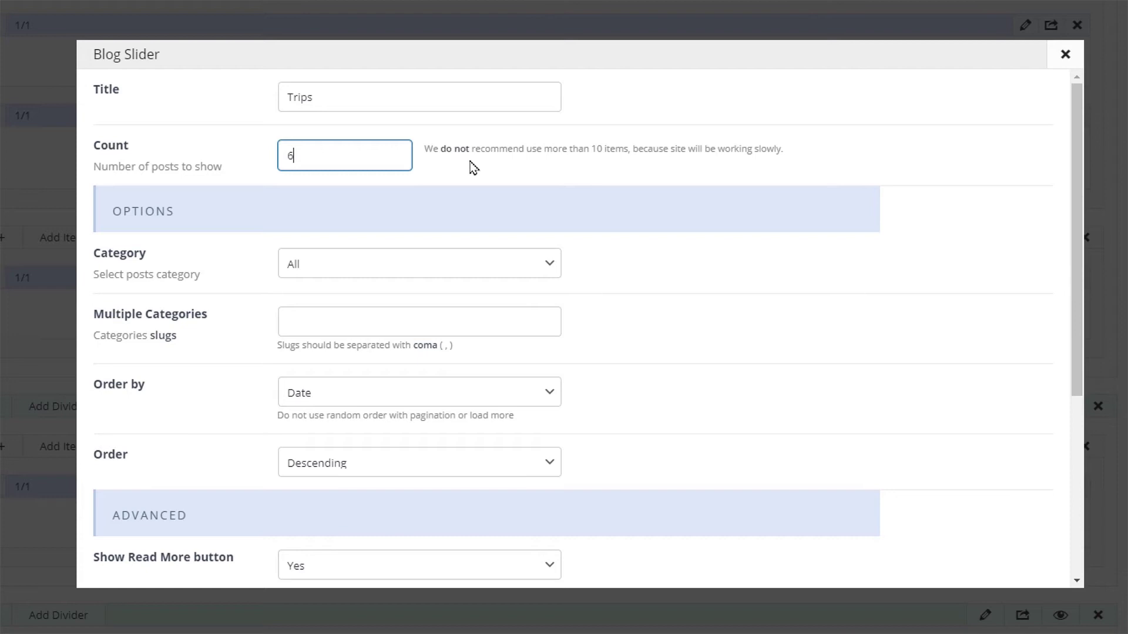
left_click(539, 177)
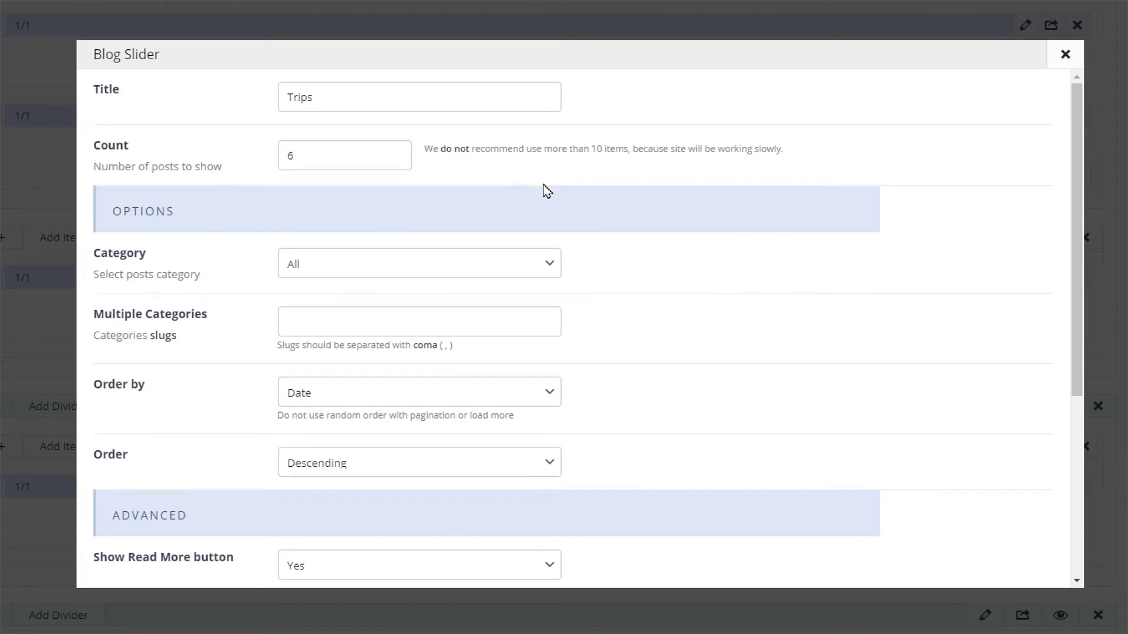
Step: Keep all categories and order the posts by Date, Descending
left_click(550, 264)
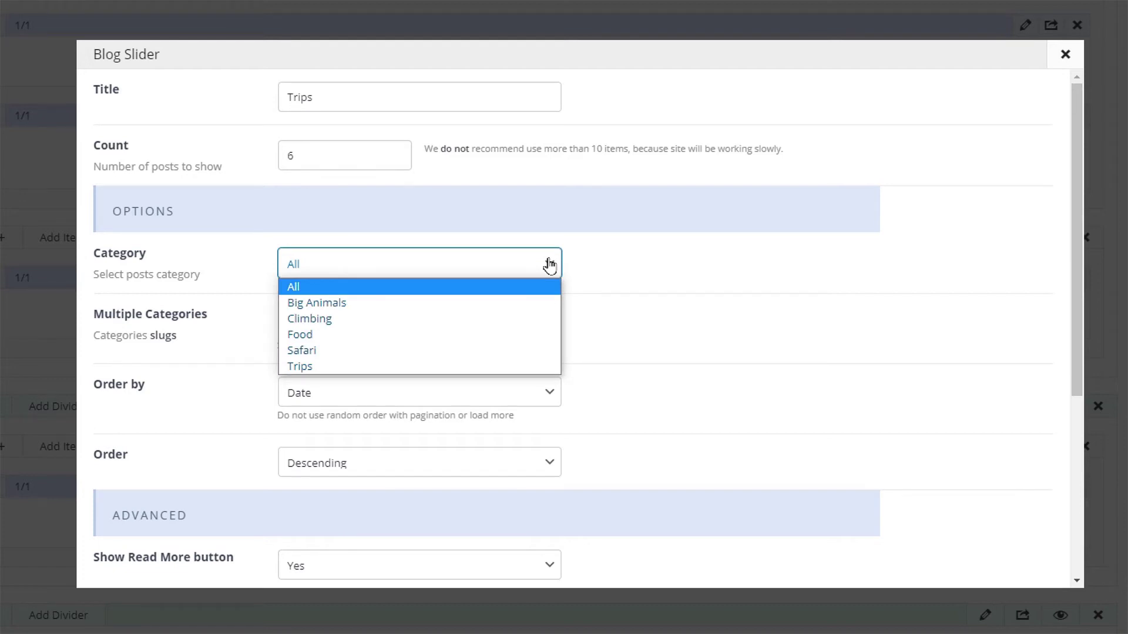
left_click(501, 287)
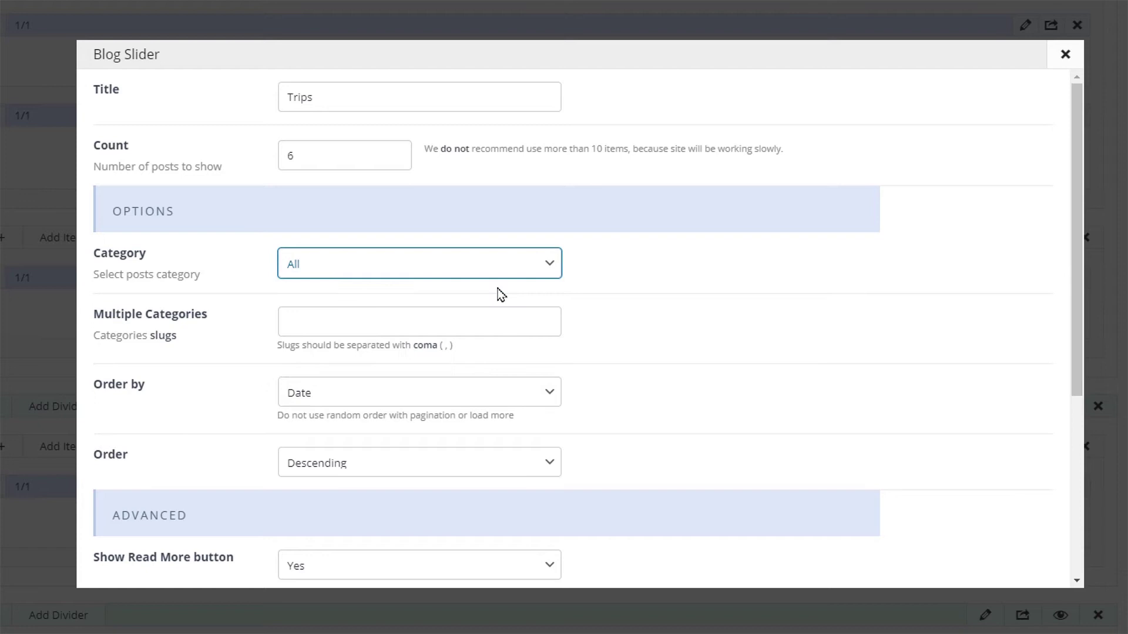
left_click(624, 297)
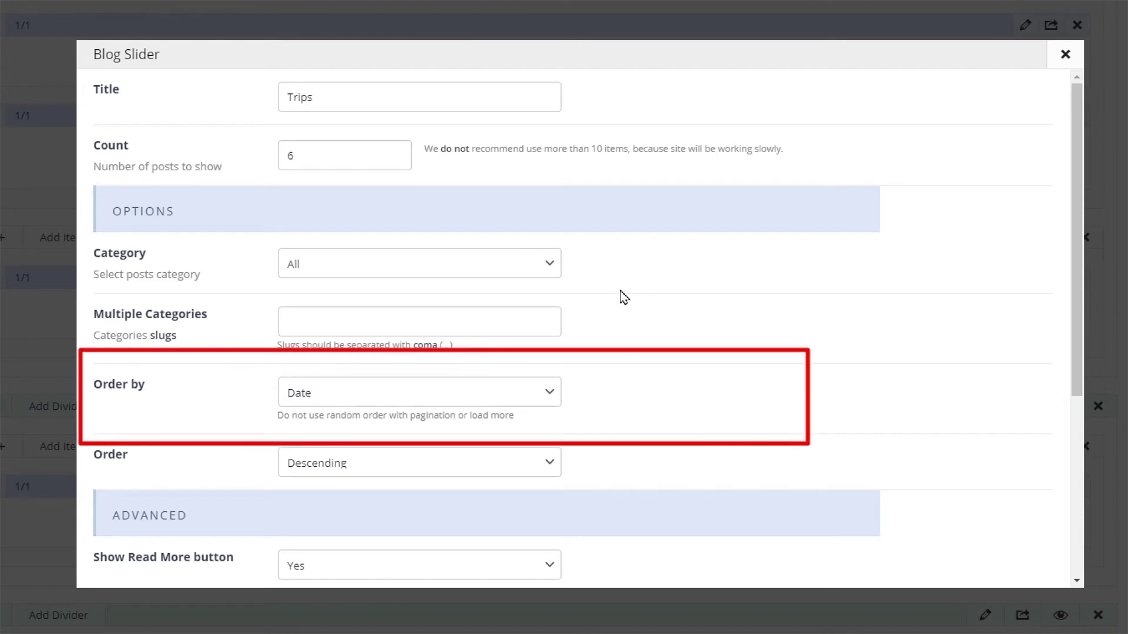
left_click(551, 395)
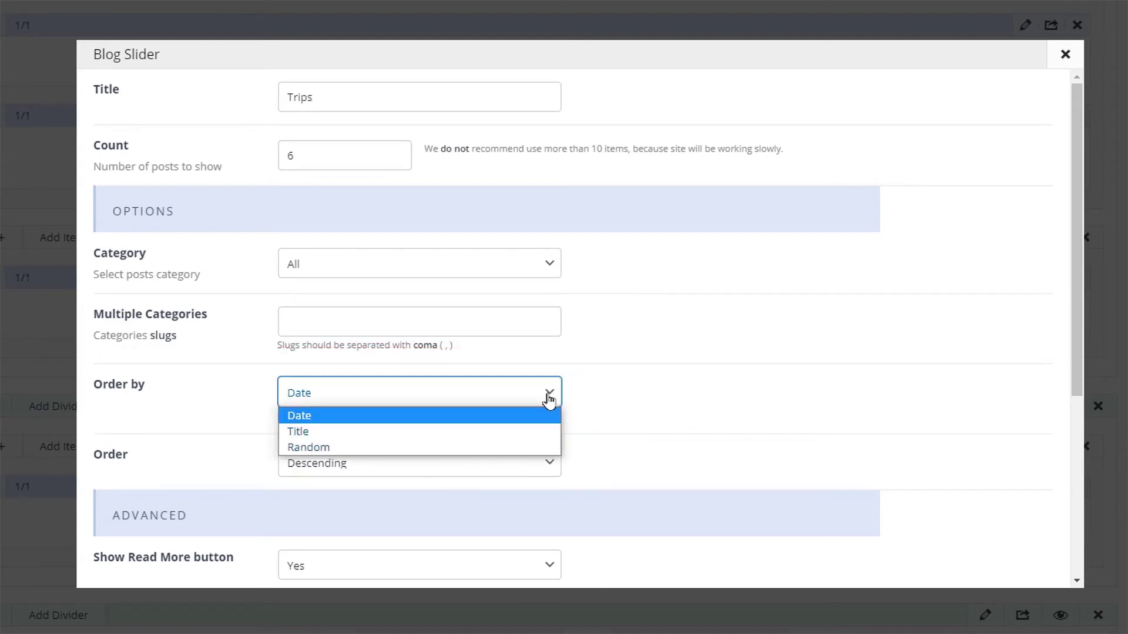
left_click(549, 399)
left_click(543, 464)
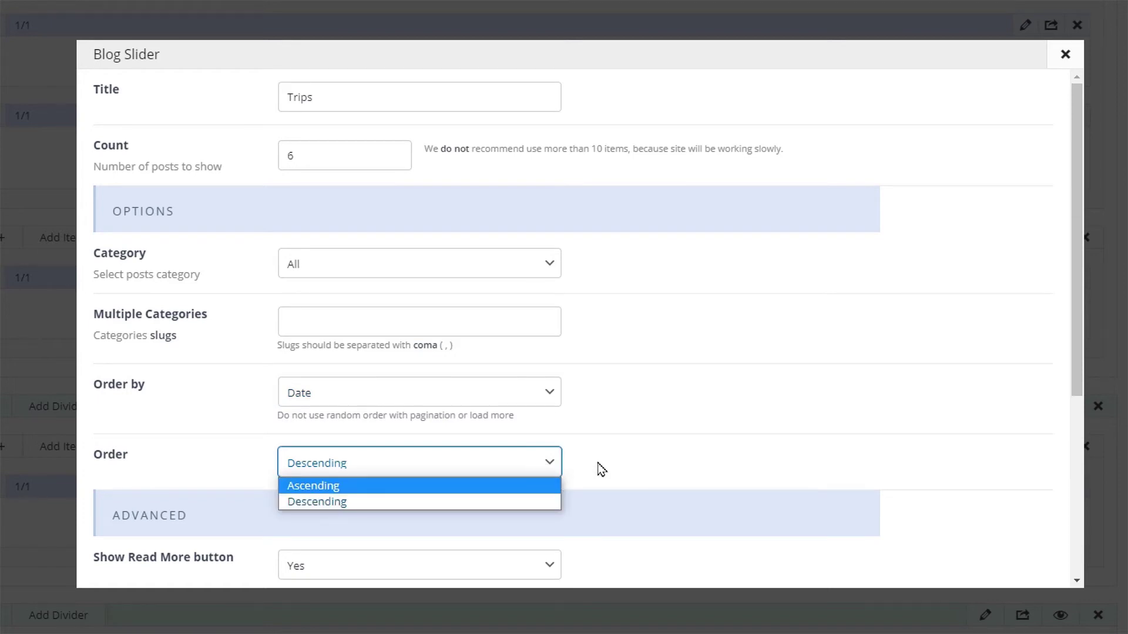
Step: Set Show Read More to Yes, Style to Flat, and keep Navigation on Default
scroll(600, 466, "down", 2)
scroll(602, 470, "down", 3)
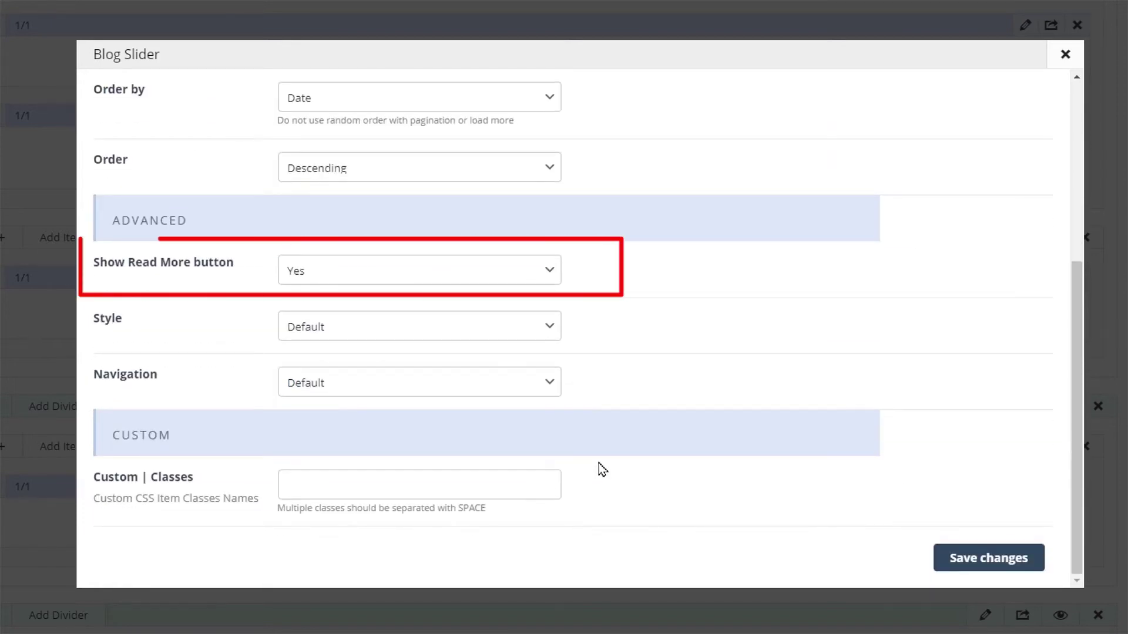
left_click(553, 275)
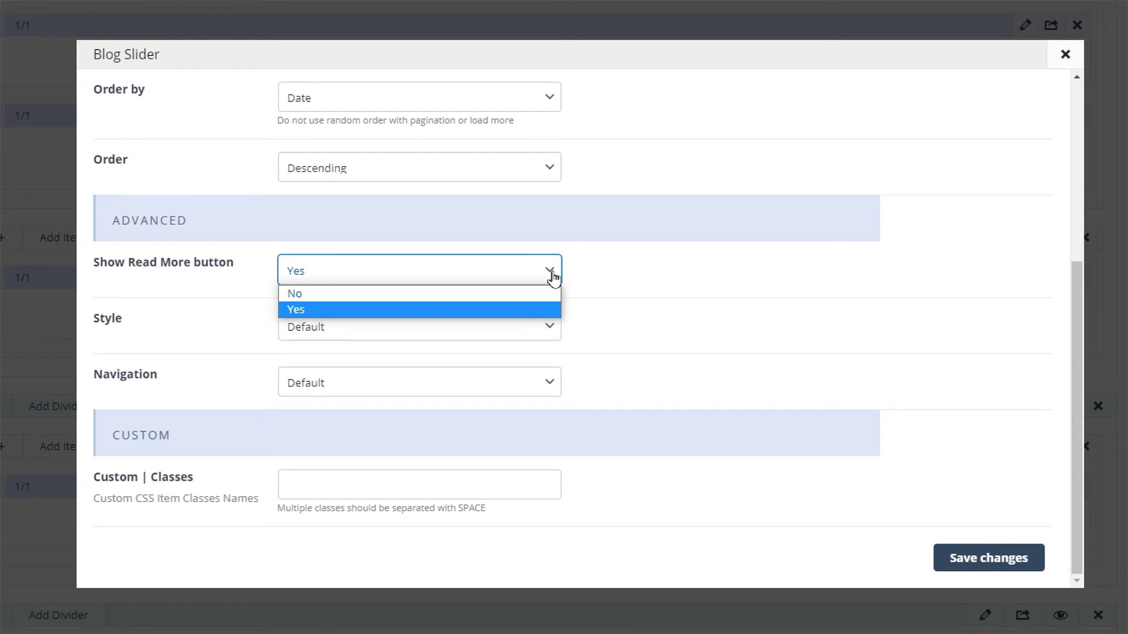
left_click(552, 276)
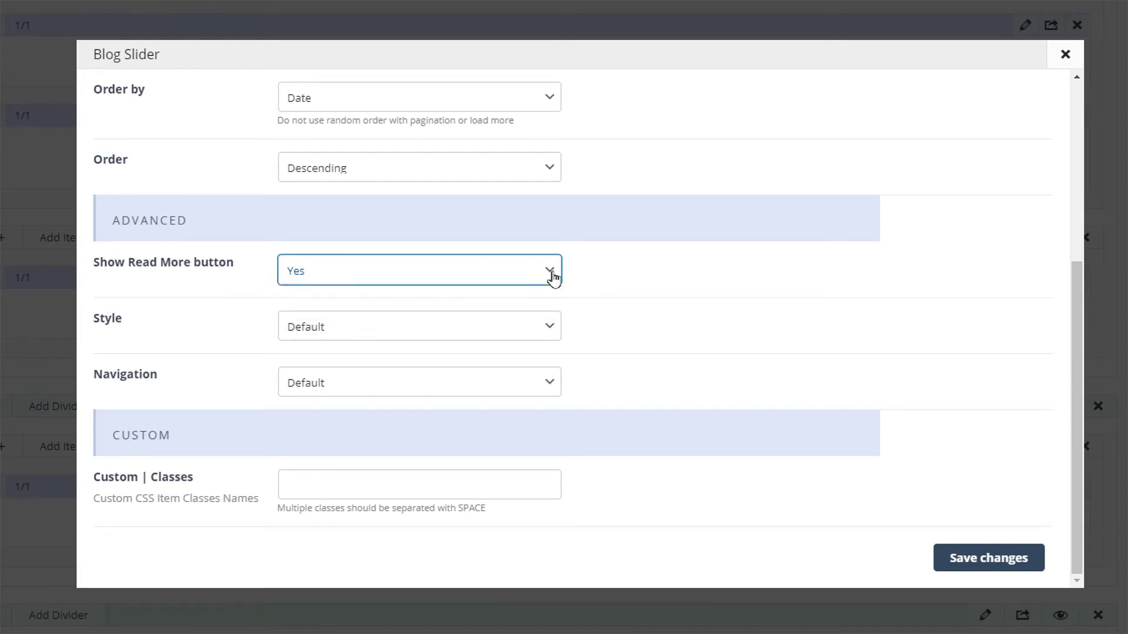
left_click(614, 292)
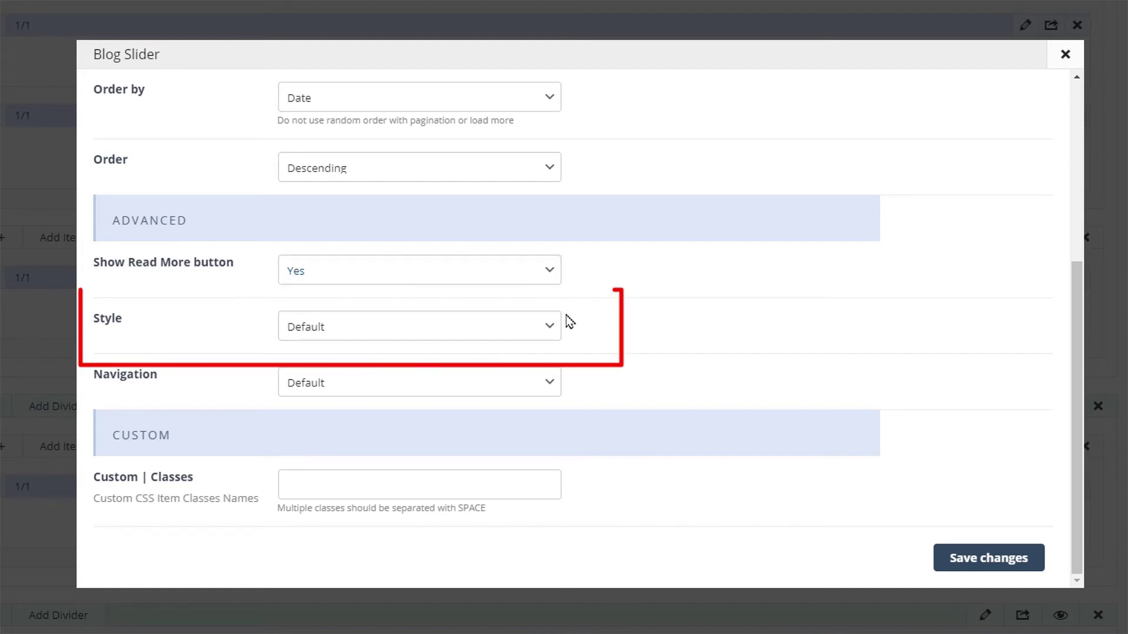
left_click(549, 330)
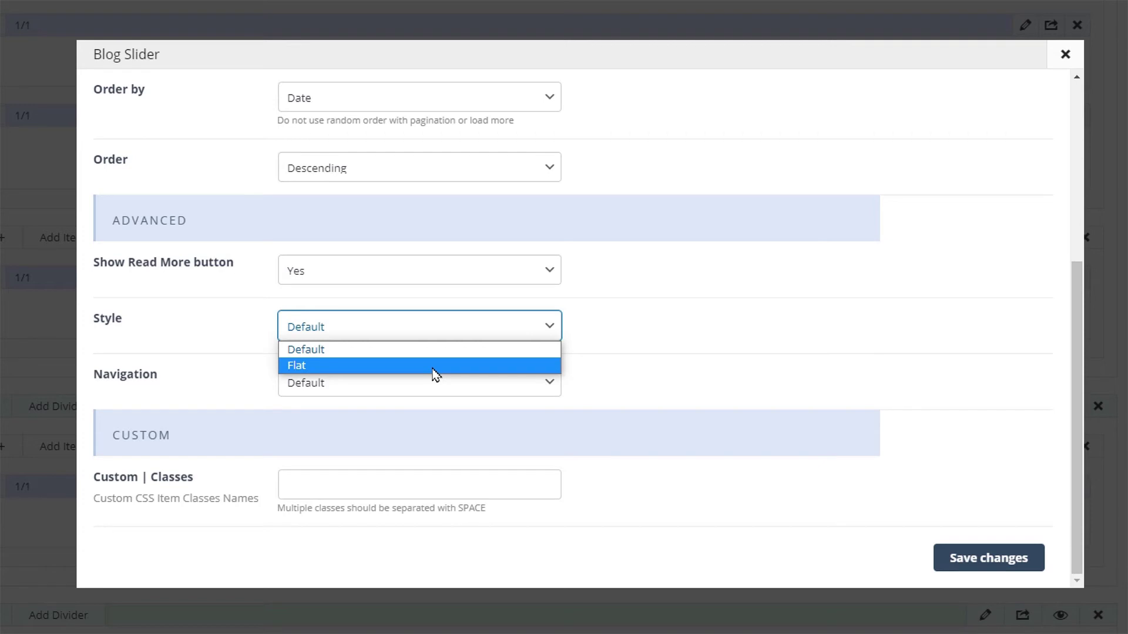
left_click(434, 366)
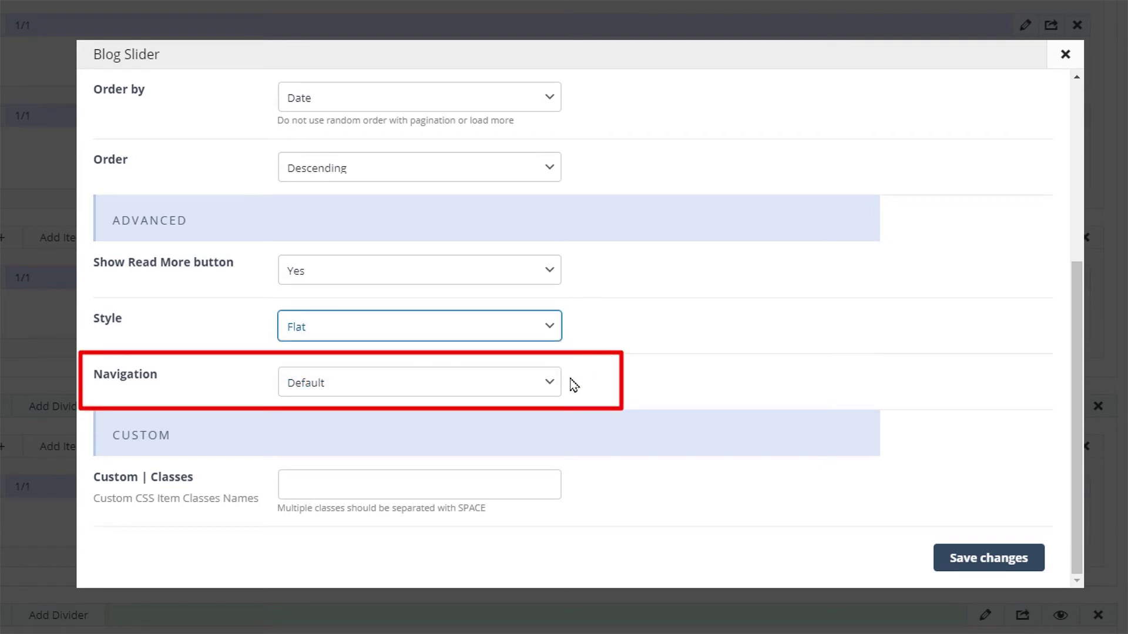
left_click(551, 389)
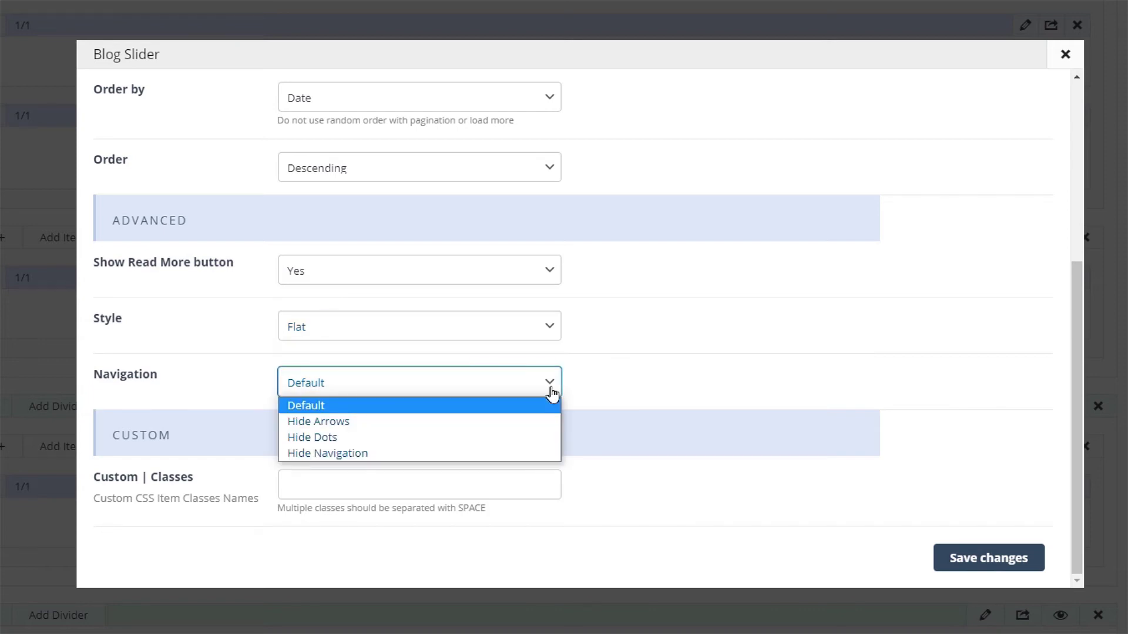
left_click(550, 389)
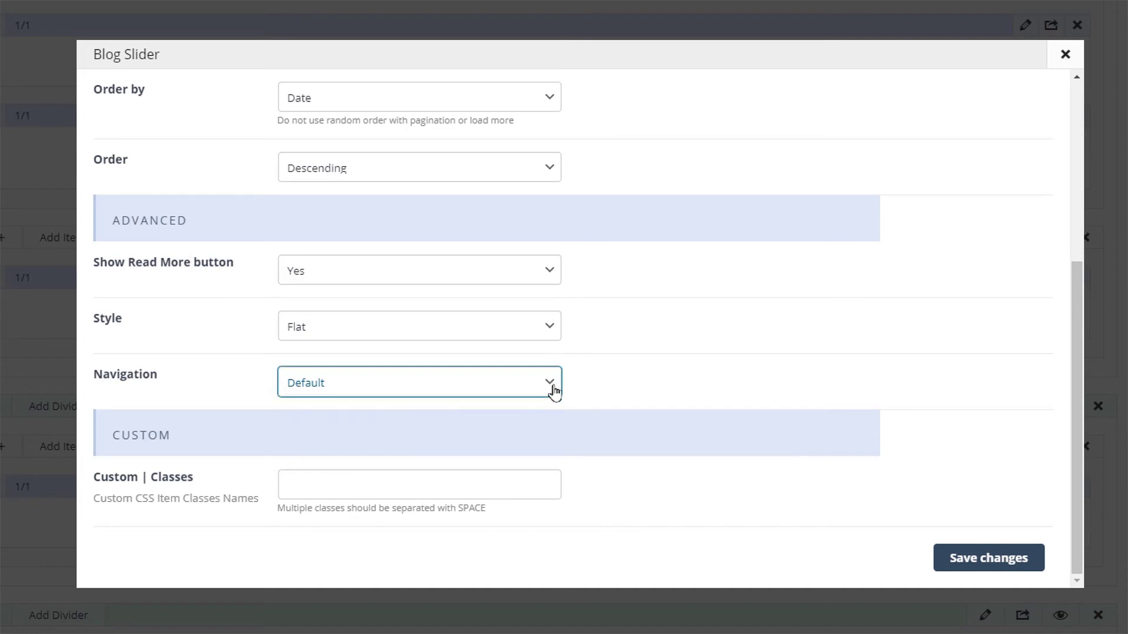
left_click(602, 512)
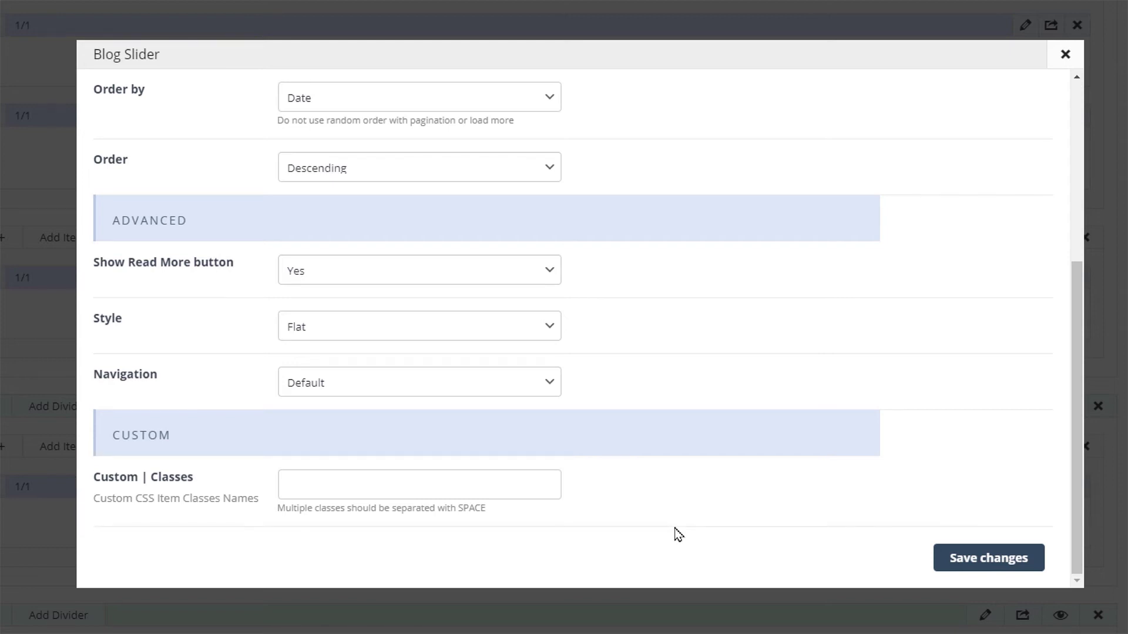
Step: Save the slider, update HOME, and page through the live Trips carousel
left_click(972, 565)
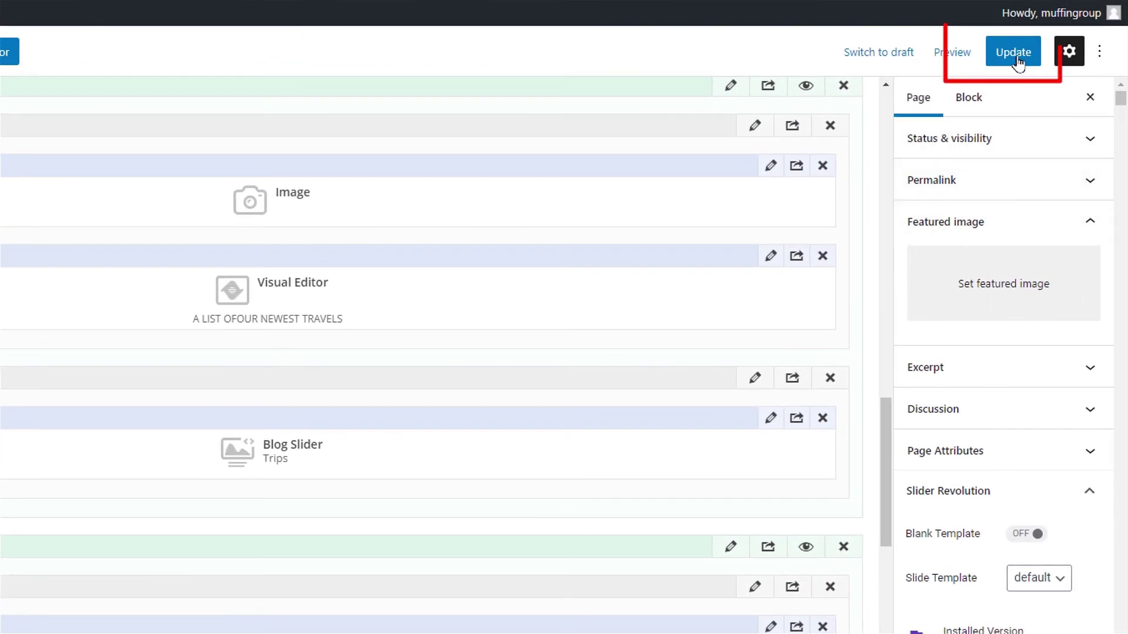
left_click(1016, 53)
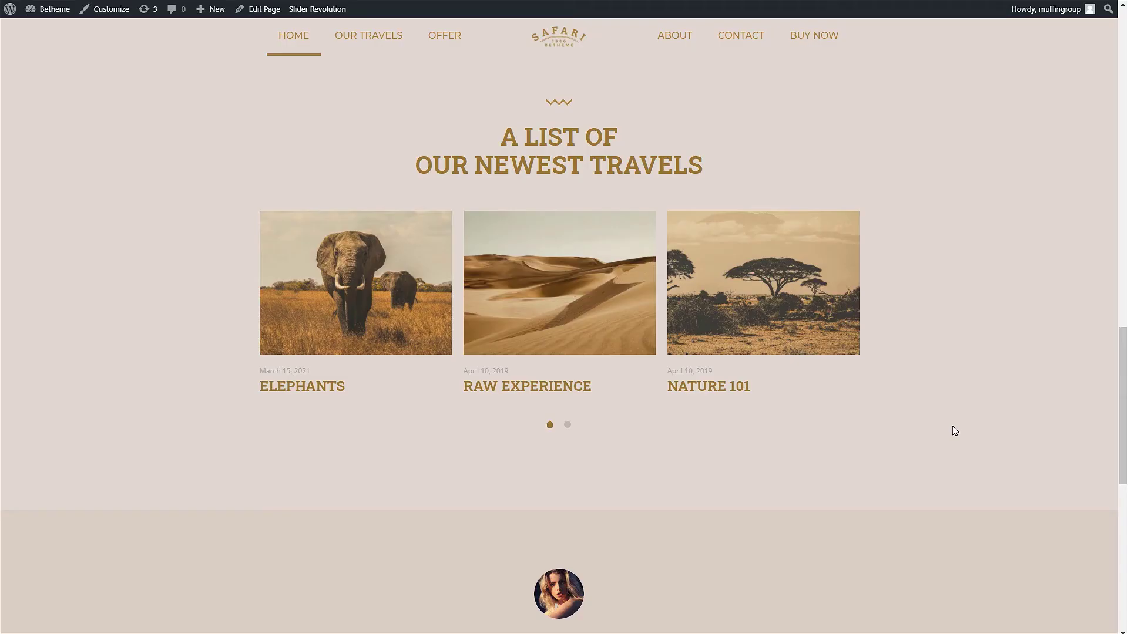
mouse_move(834, 297)
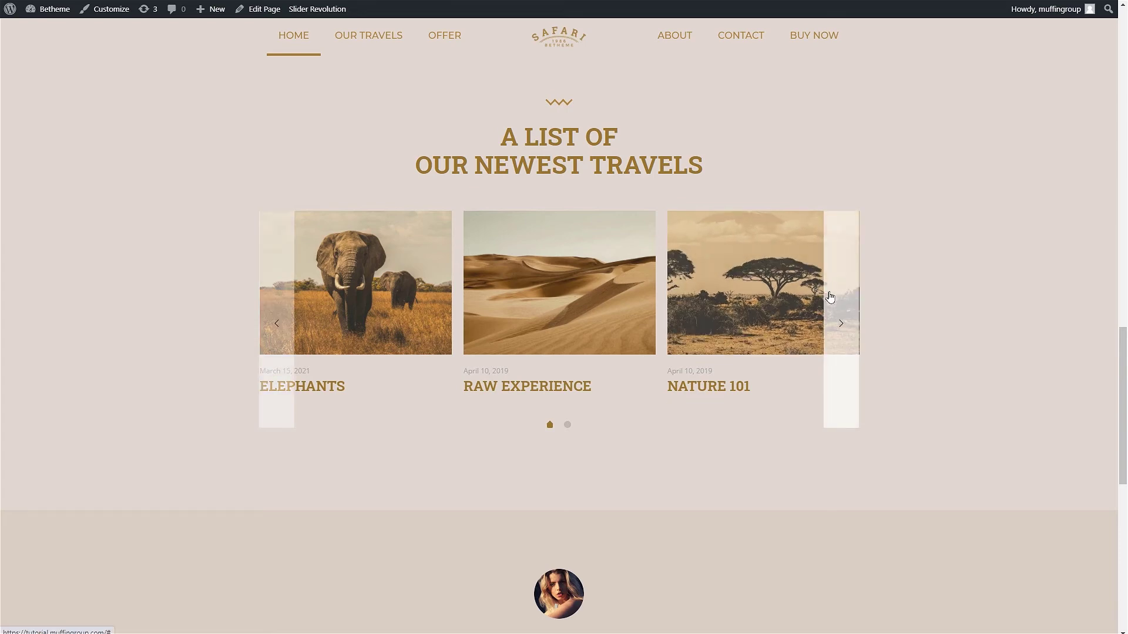
left_click(842, 329)
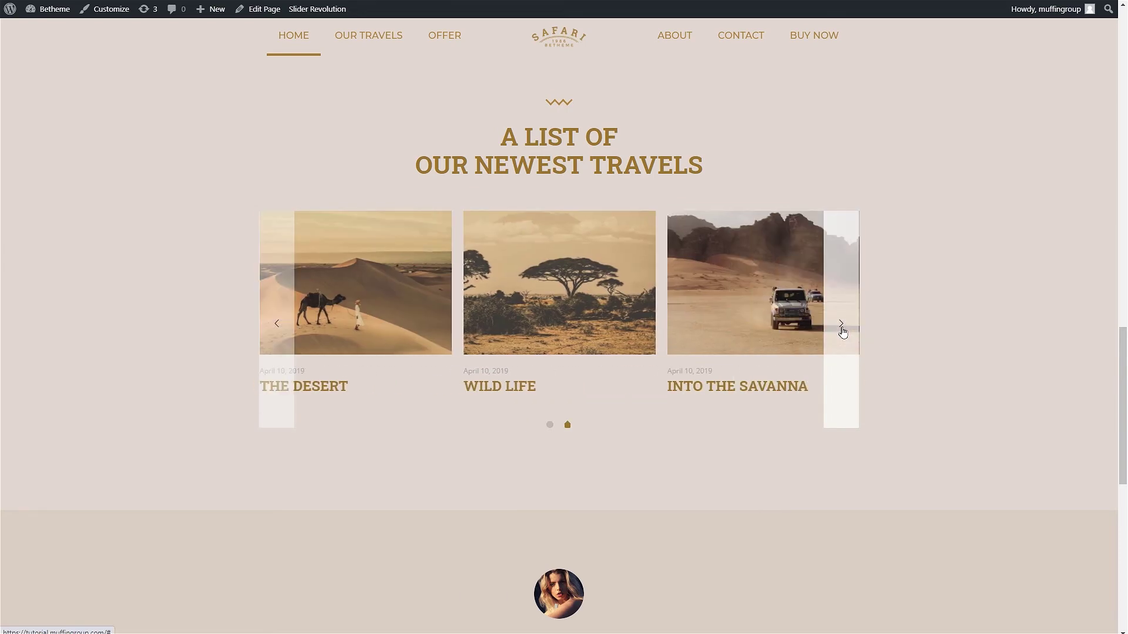
left_click(841, 330)
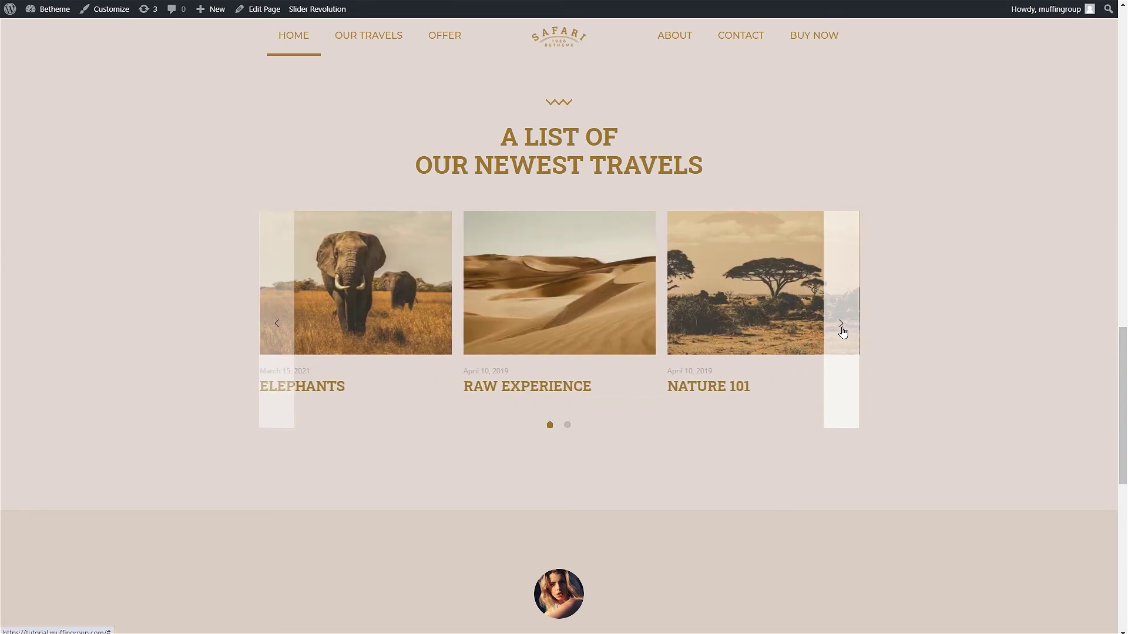
key("ctrl+Tab")
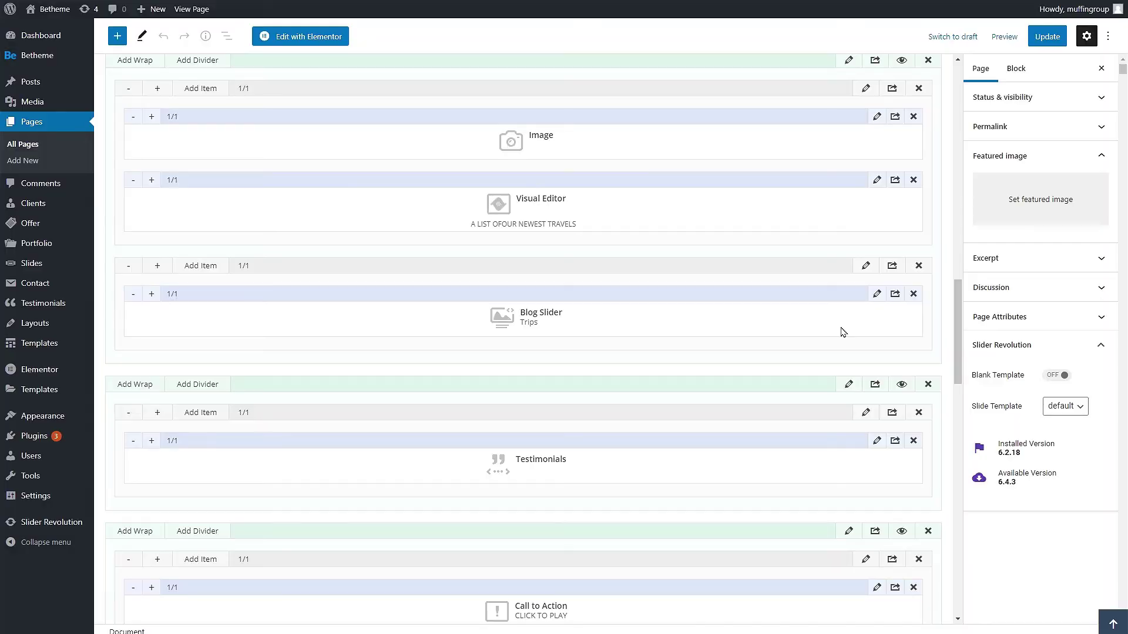
Step: Change the Trips slider's Style from Flat to Default, save it, and update HOME
left_click(877, 295)
scroll(673, 364, "down", 5)
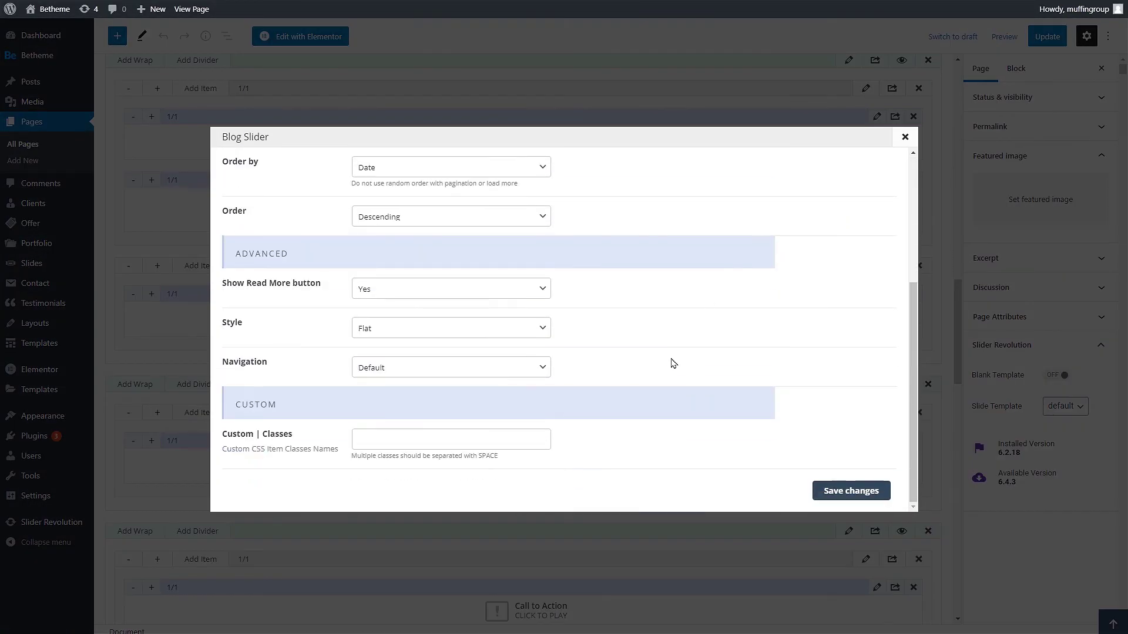
left_click(540, 328)
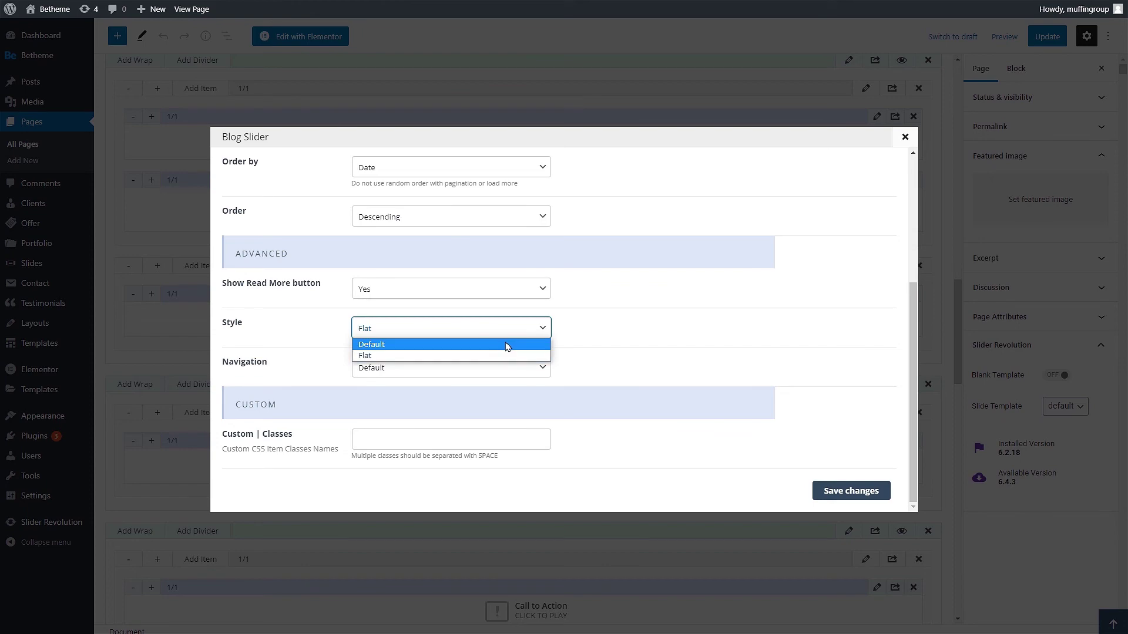
left_click(507, 345)
left_click(825, 495)
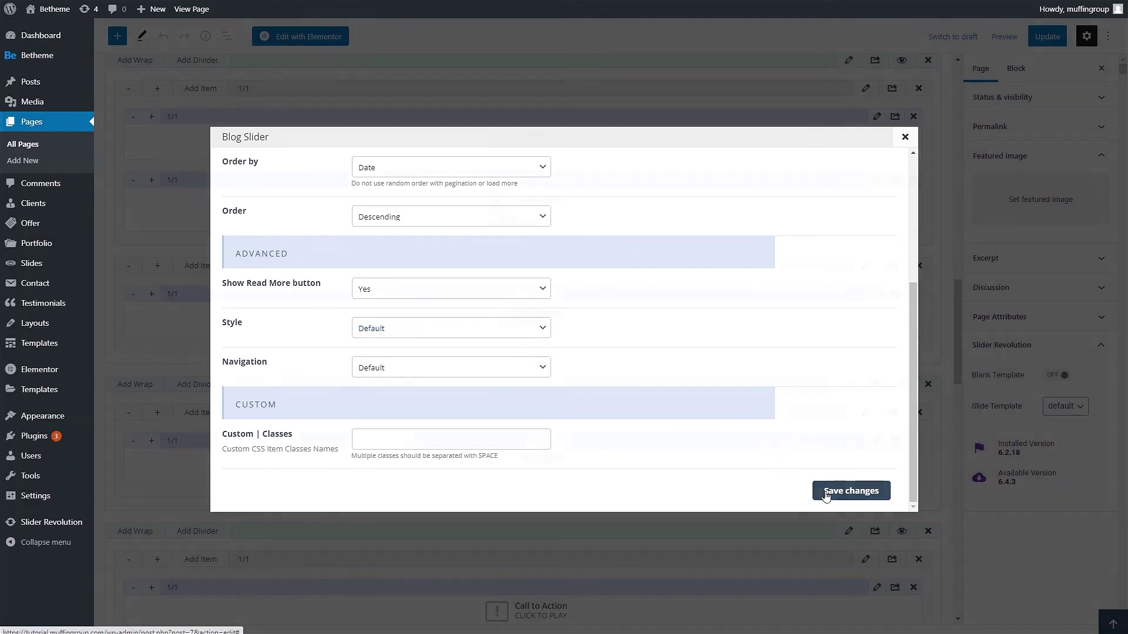
left_click(1050, 37)
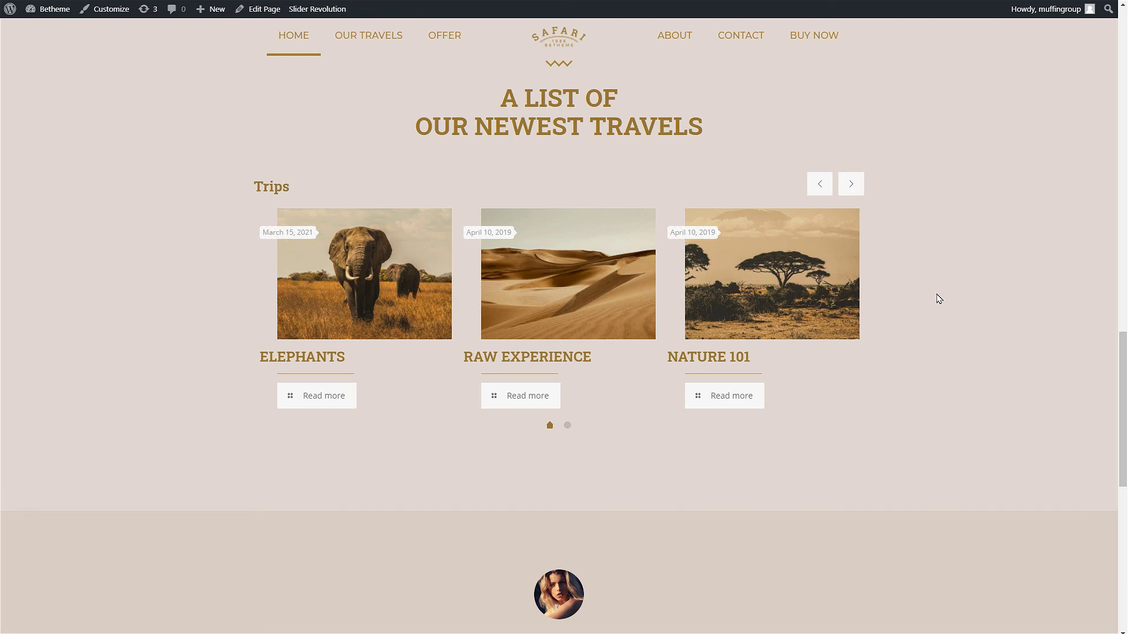
Step: Page the live Trips slider forward and back to check ELEPHANTS leads with Read more buttons
left_click(851, 187)
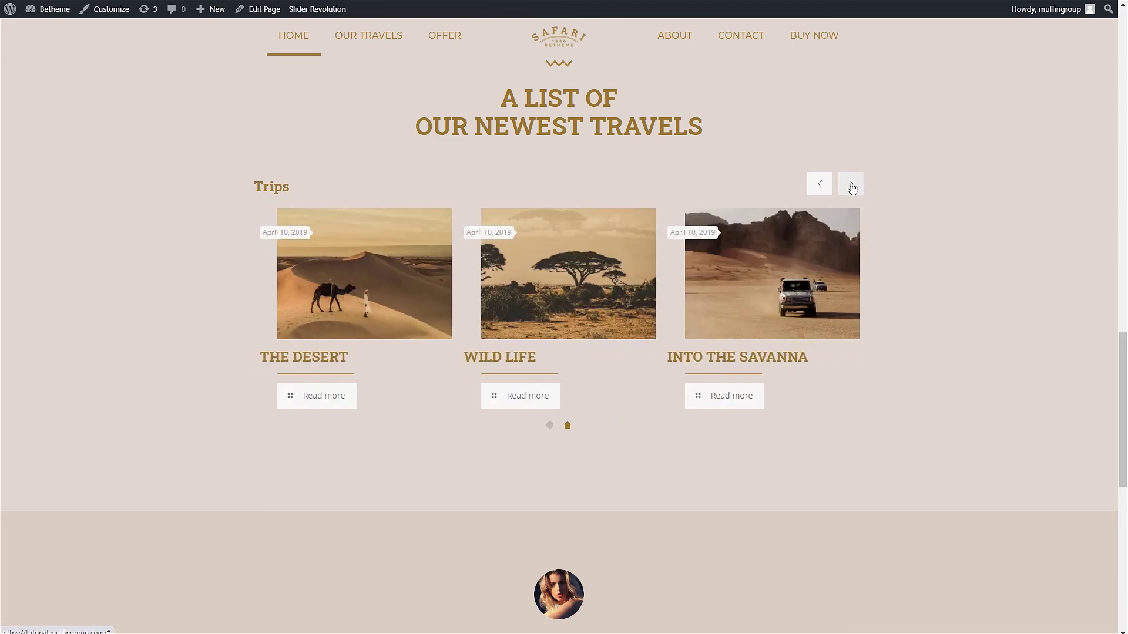
left_click(851, 187)
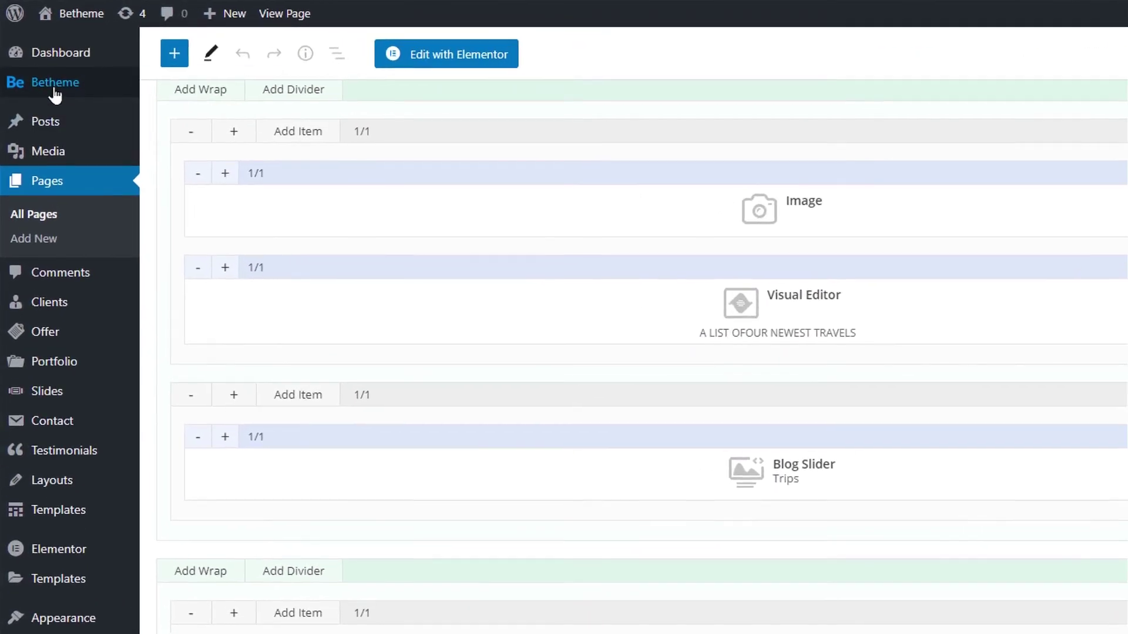
Step: In BeTheme Theme Options > Global > Sliders, set the Blog slider interval to 3000 ms
mouse_move(55, 94)
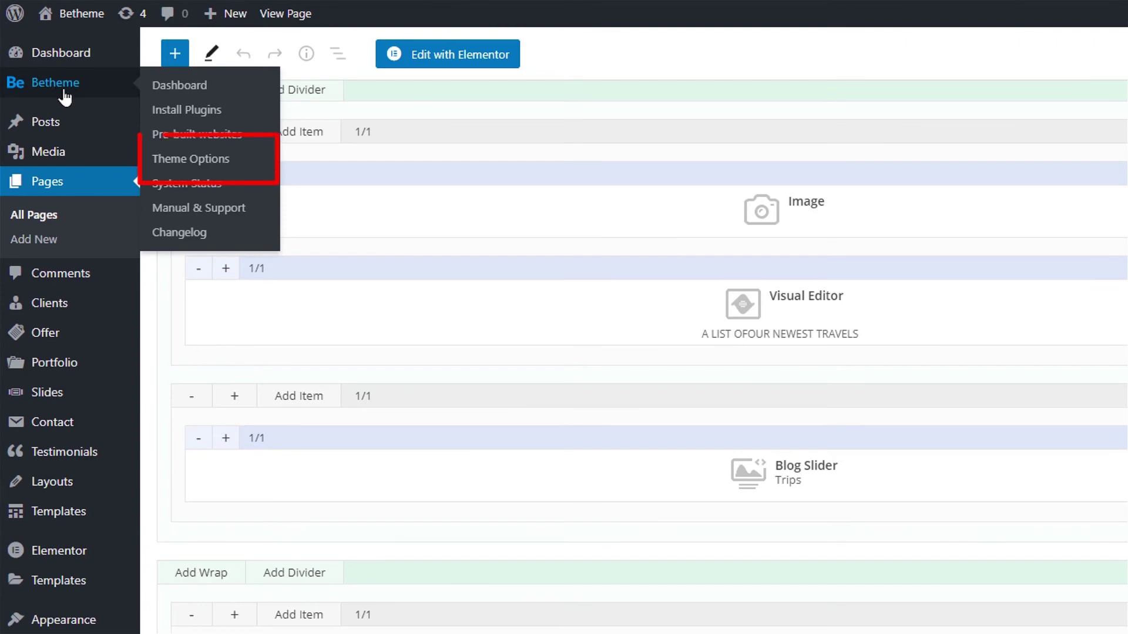
left_click(195, 162)
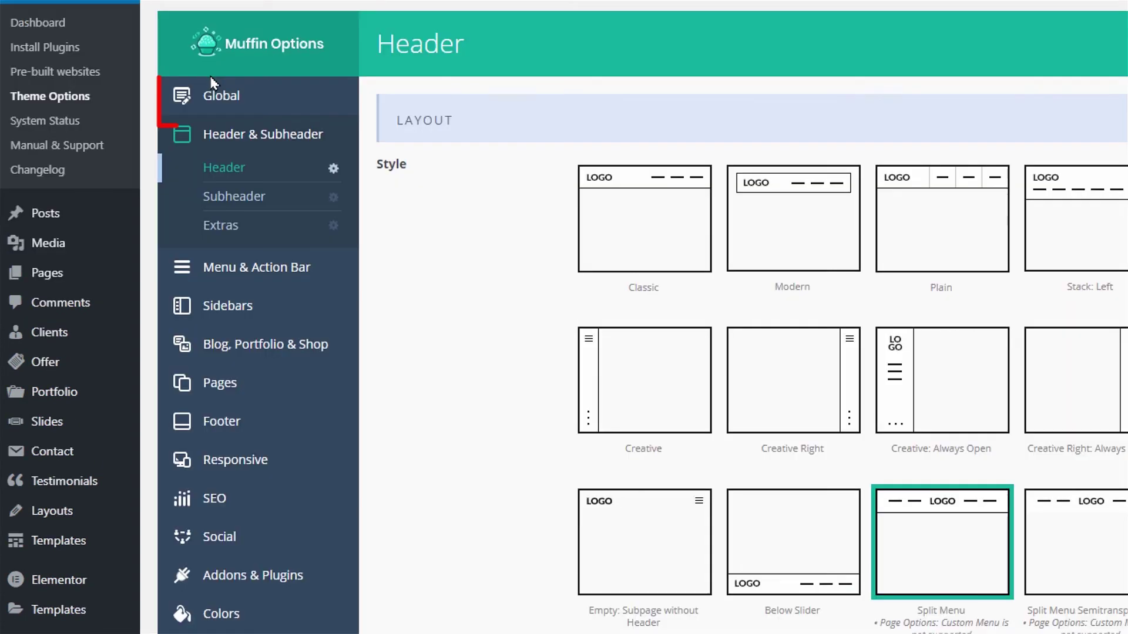
left_click(227, 104)
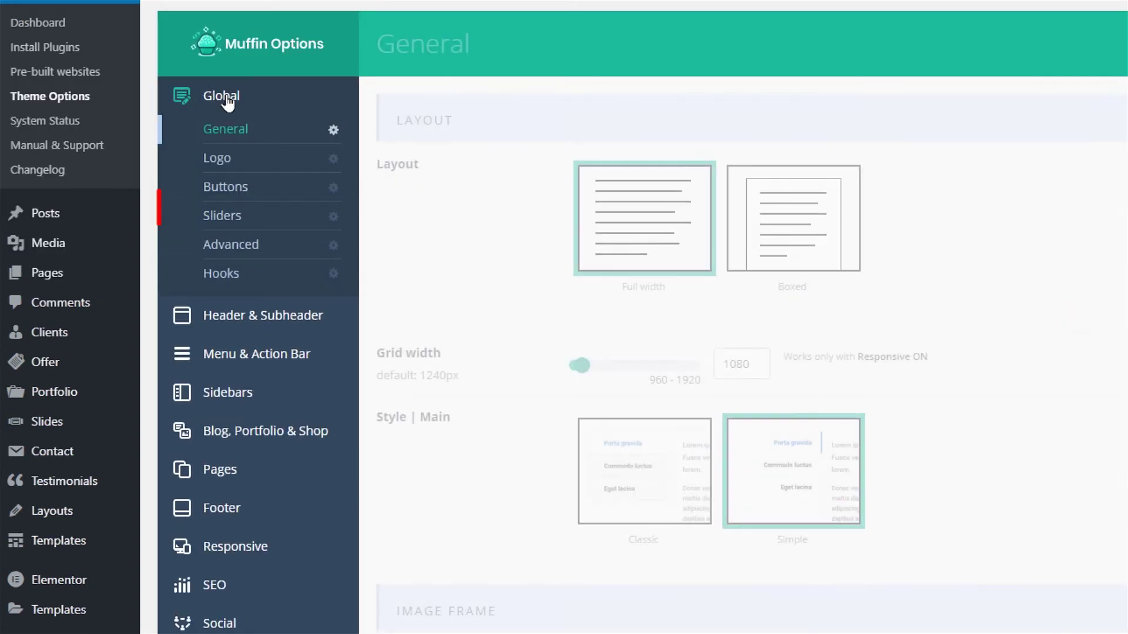
left_click(222, 223)
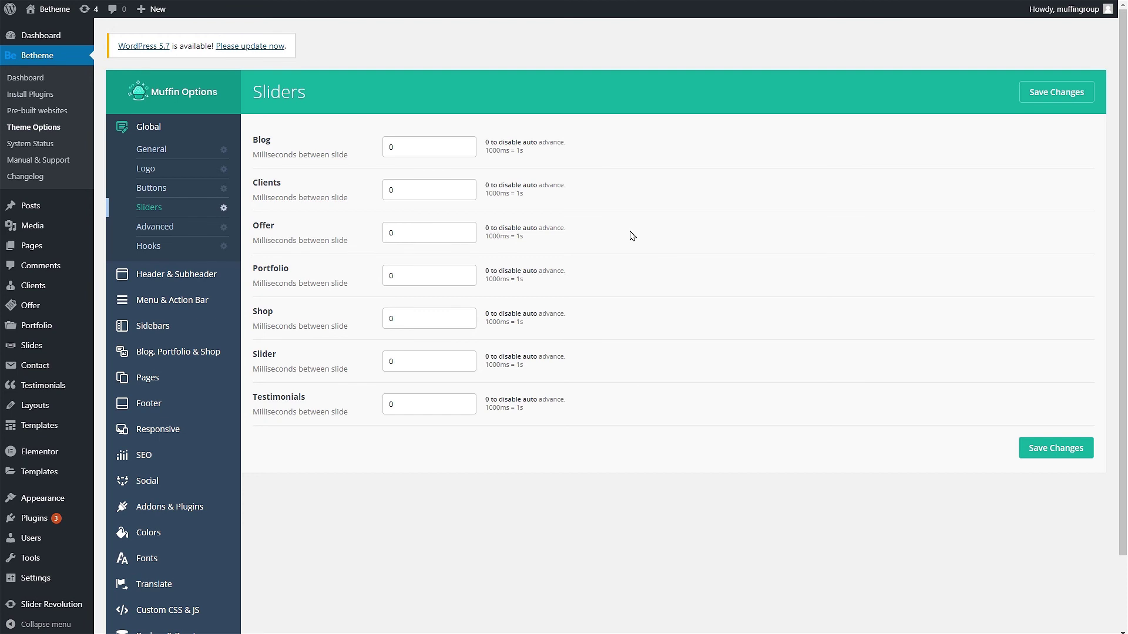
left_click(444, 146)
key("BackSpace")
type("3000")
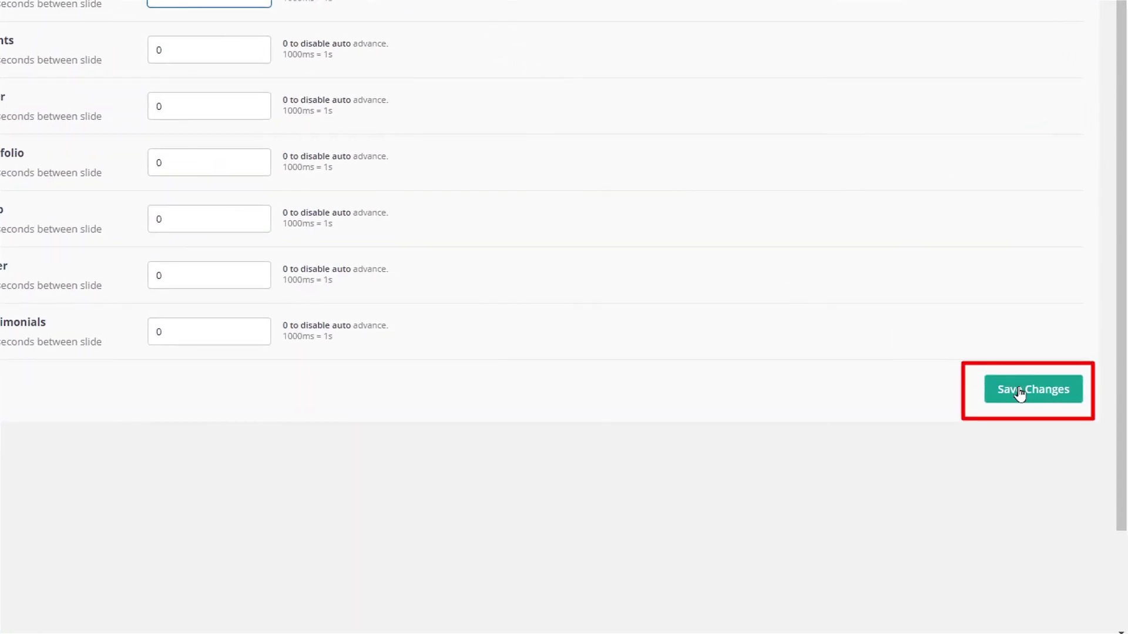
Step: Save the Theme Options so the 3000 ms Blog slider timing takes effect
left_click(1015, 391)
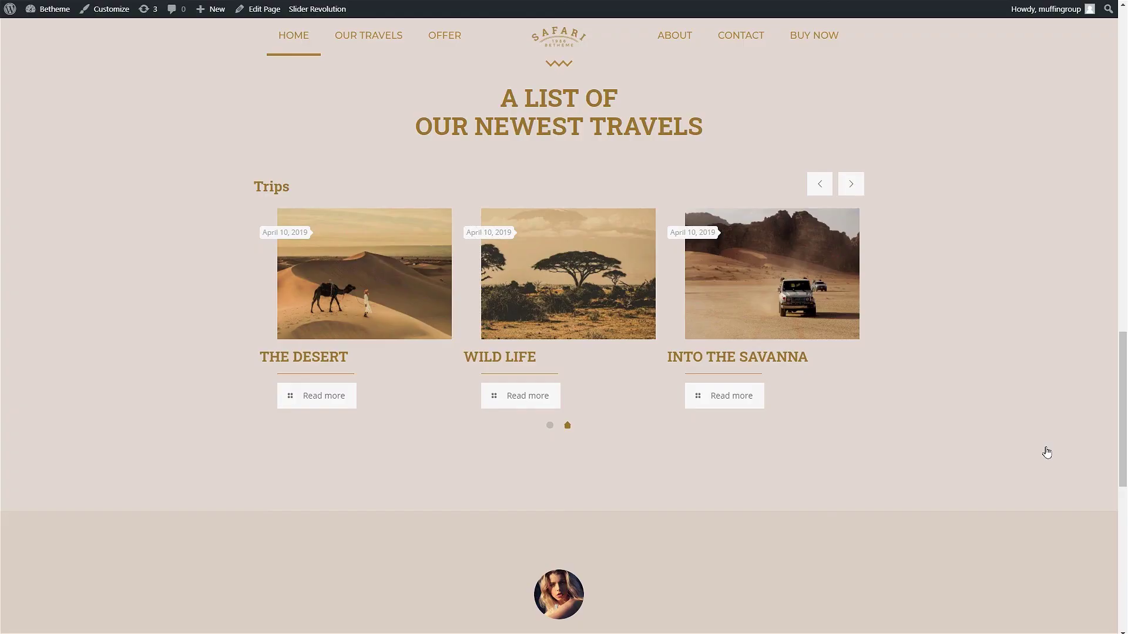